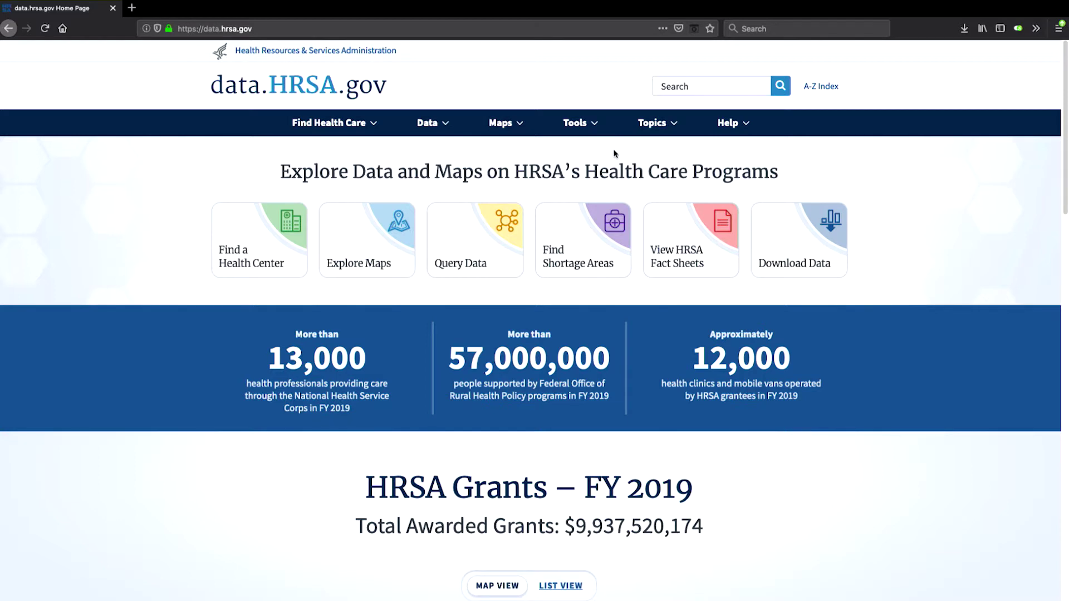
# Open the Data Explorer tool and go to its list of data sources
pyautogui.moveTo(586, 122)
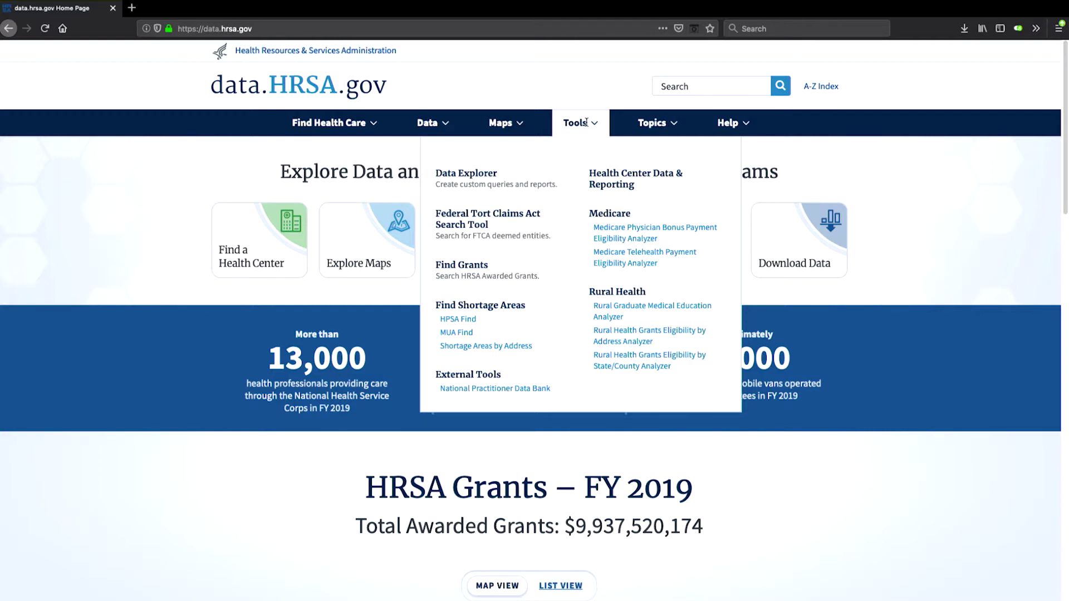
pyautogui.click(494, 180)
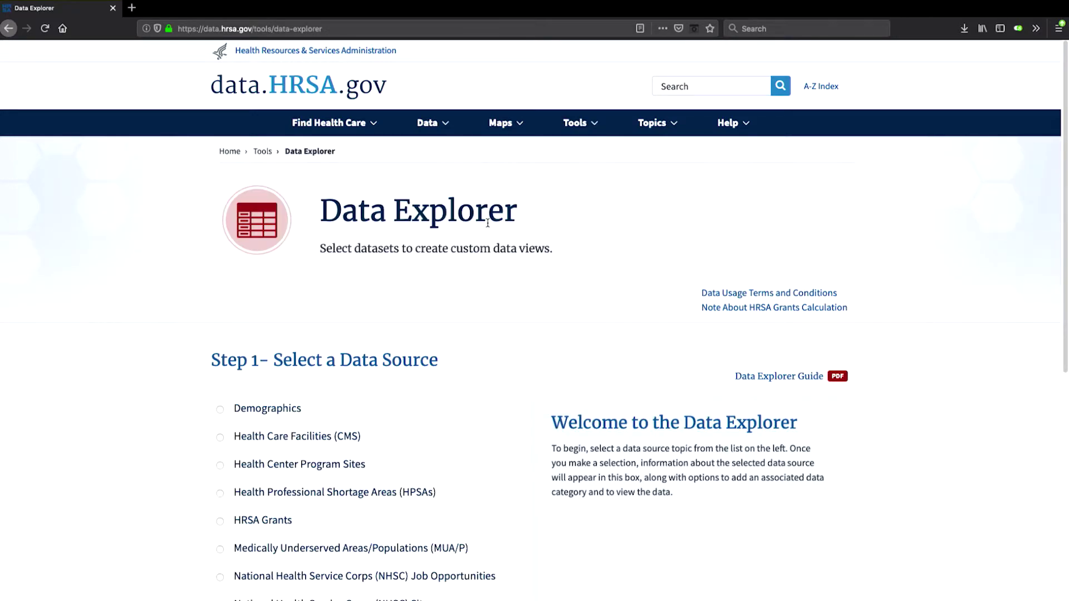
pyautogui.scroll(-5, 488, 222)
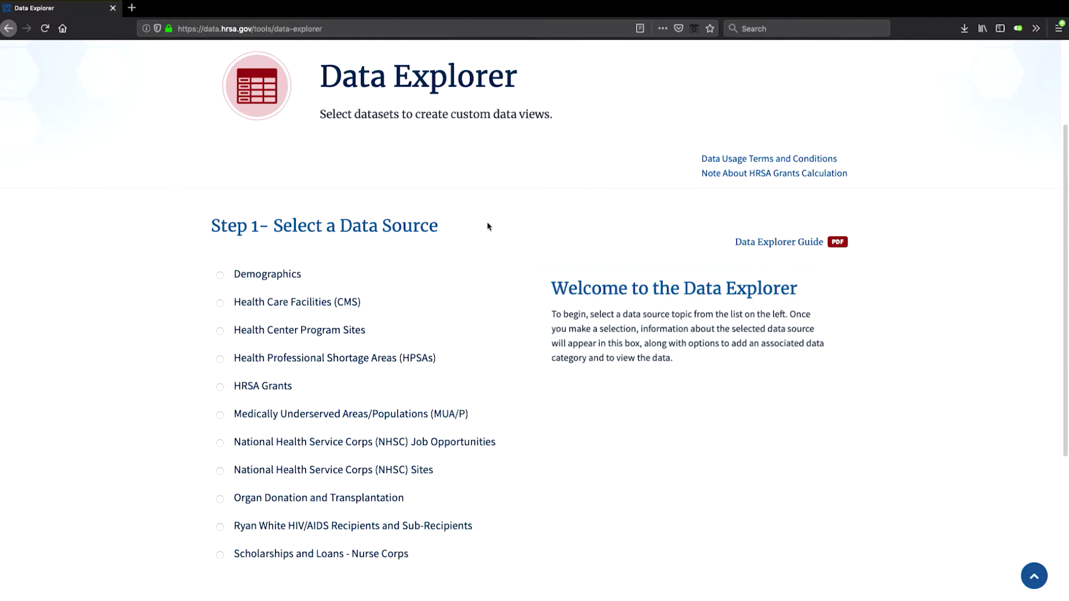
# Preview the Demographics, Health Care Facilities (CMS), Health Center Program Sites and Health Professional Shortage Areas (HPSAs) data sources
pyautogui.click(220, 276)
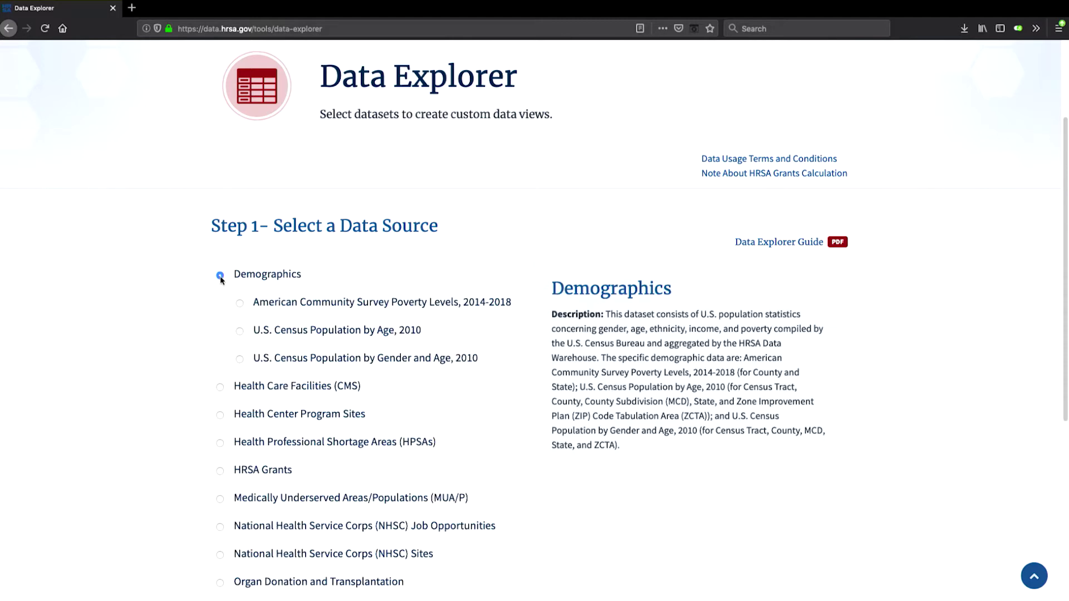
pyautogui.click(219, 388)
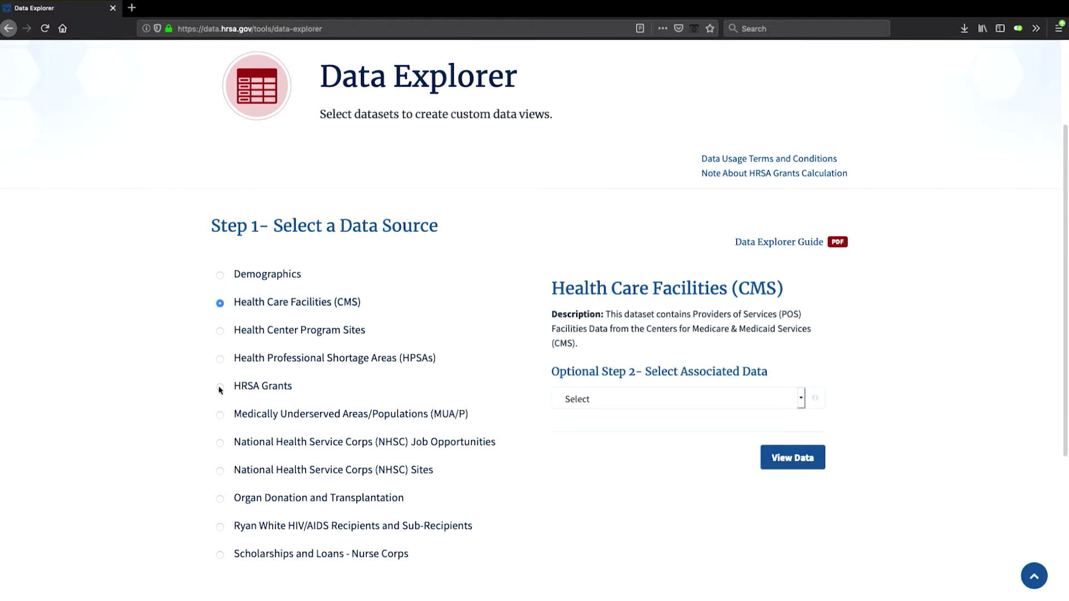
pyautogui.click(220, 332)
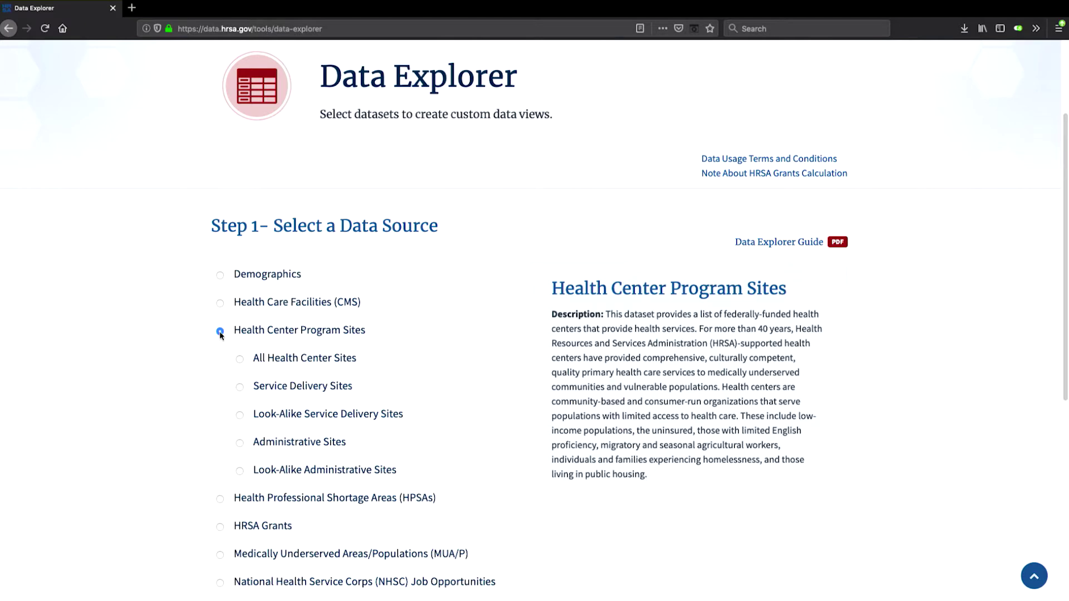
pyautogui.click(221, 499)
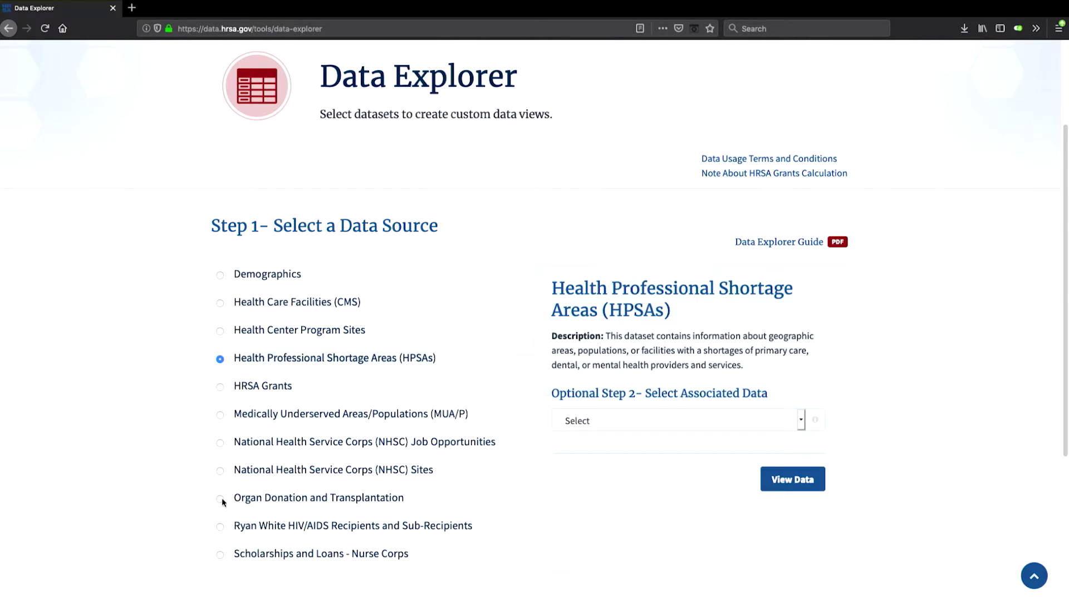
# Select HRSA Grants as the data source and view its data
pyautogui.click(220, 388)
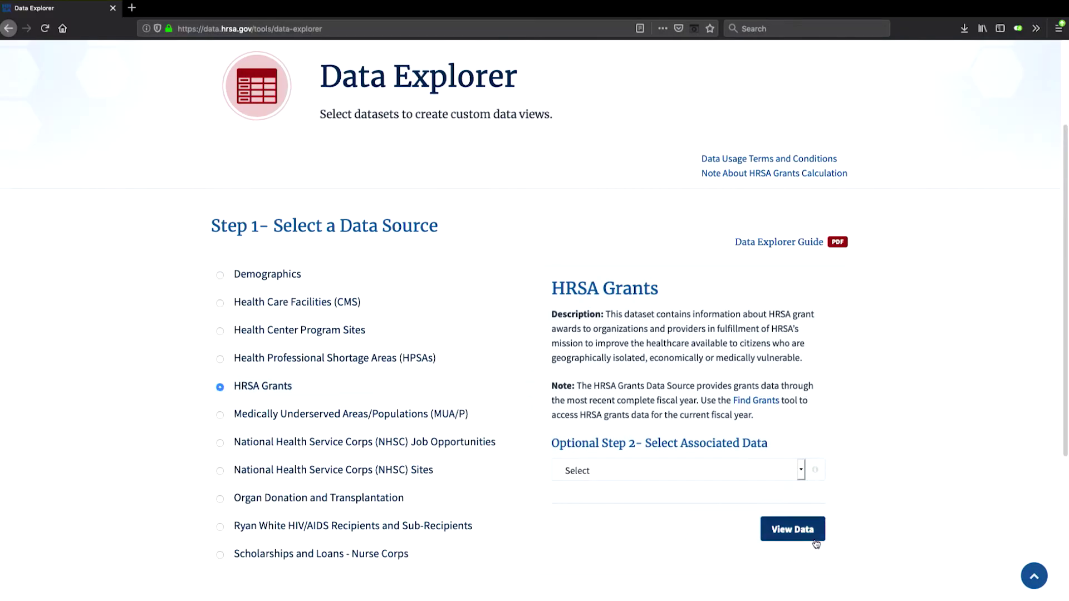
pyautogui.click(802, 530)
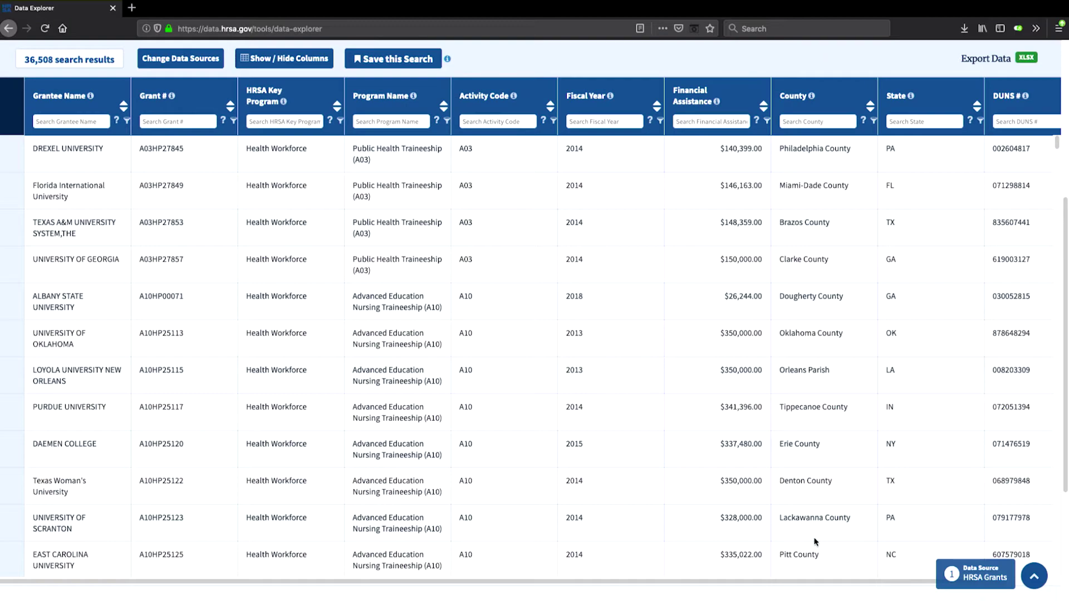
# Hide the Program Name, Activity Code, County and DUNS # columns and show the Rural Status column
pyautogui.click(477, 85)
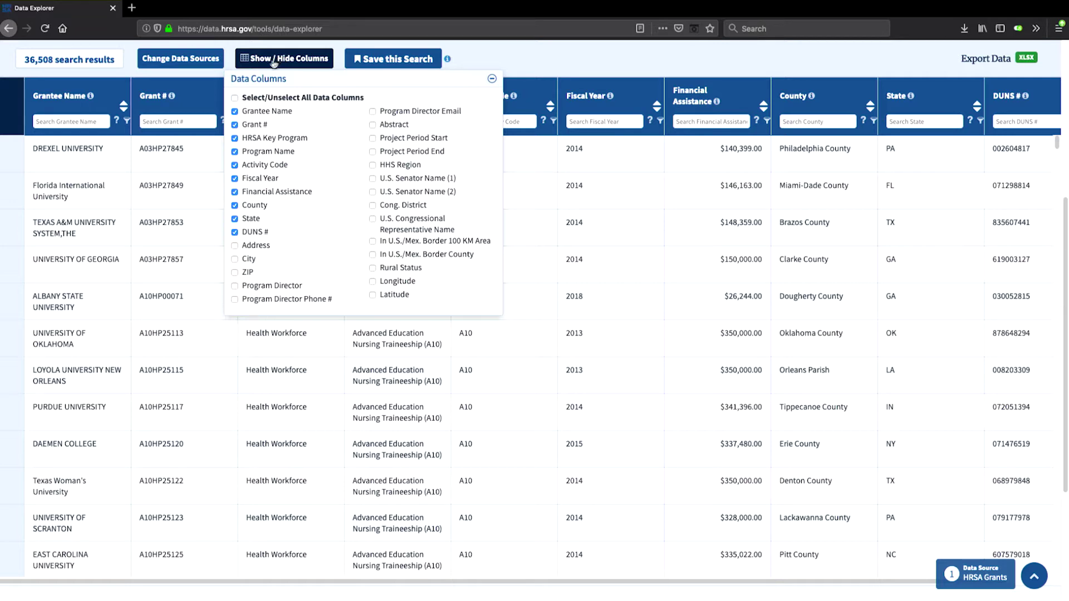
pyautogui.click(234, 153)
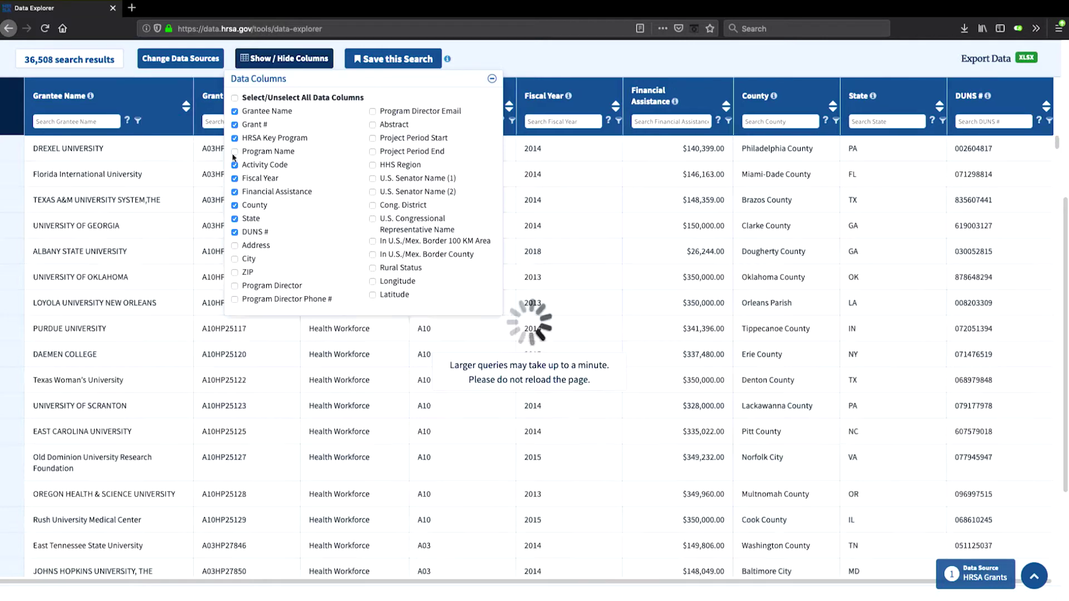
pyautogui.click(234, 165)
pyautogui.click(235, 205)
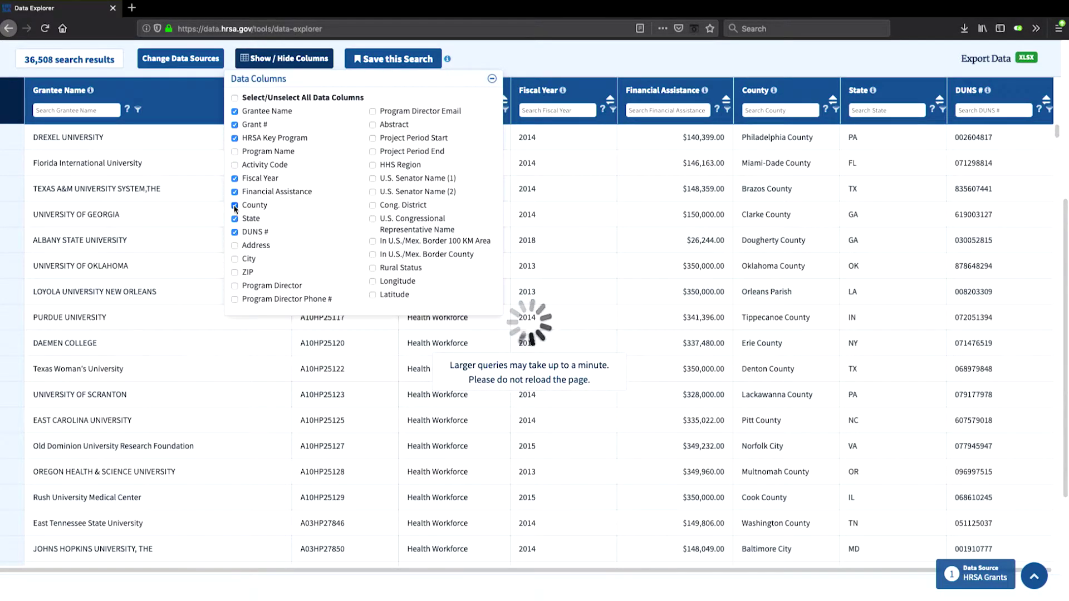
pyautogui.click(235, 232)
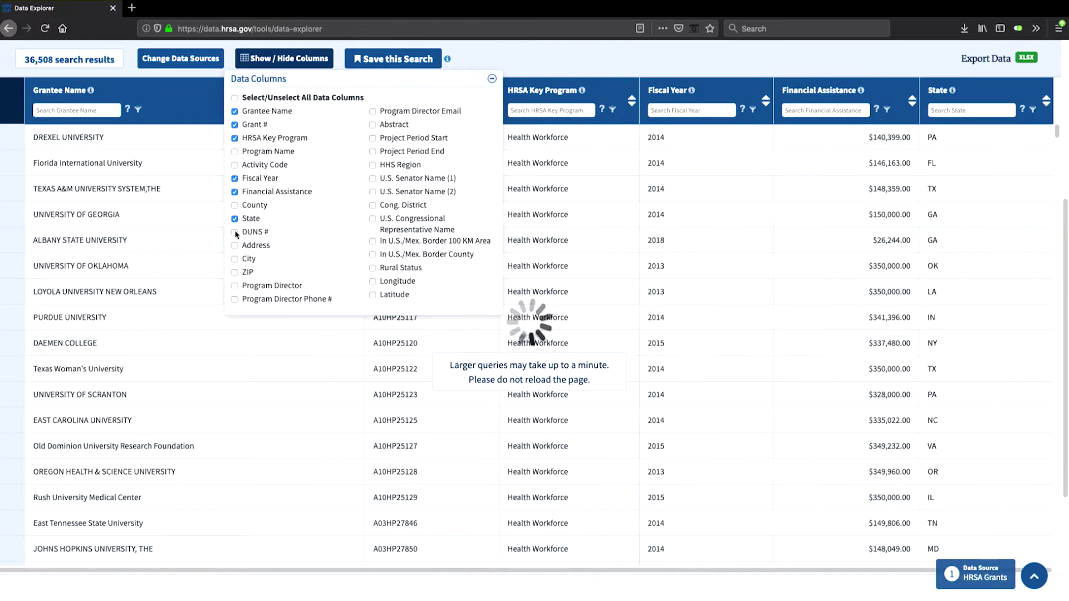
pyautogui.click(372, 268)
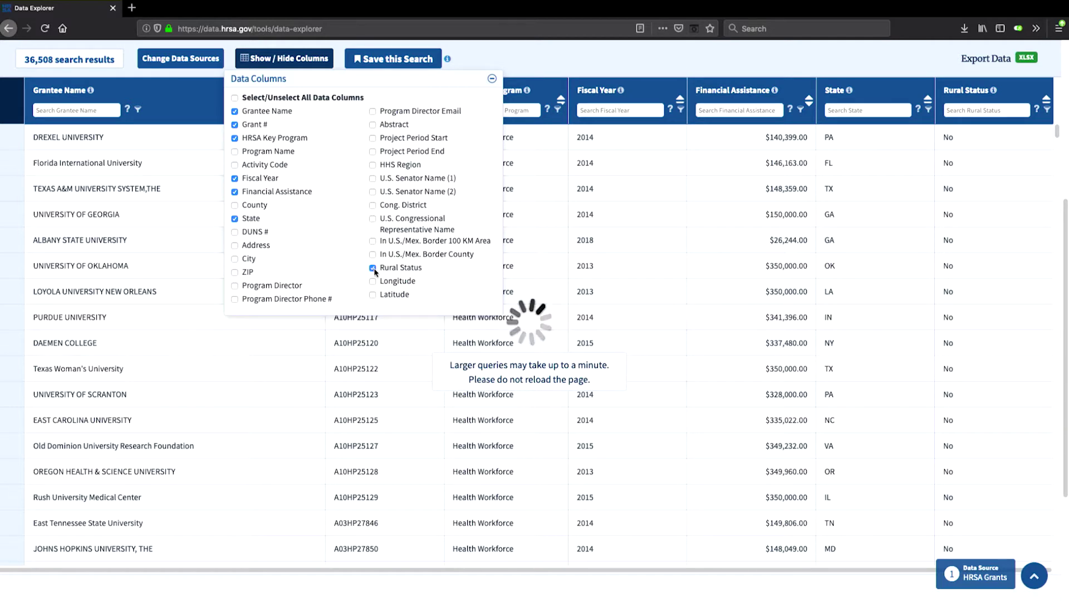
pyautogui.click(311, 64)
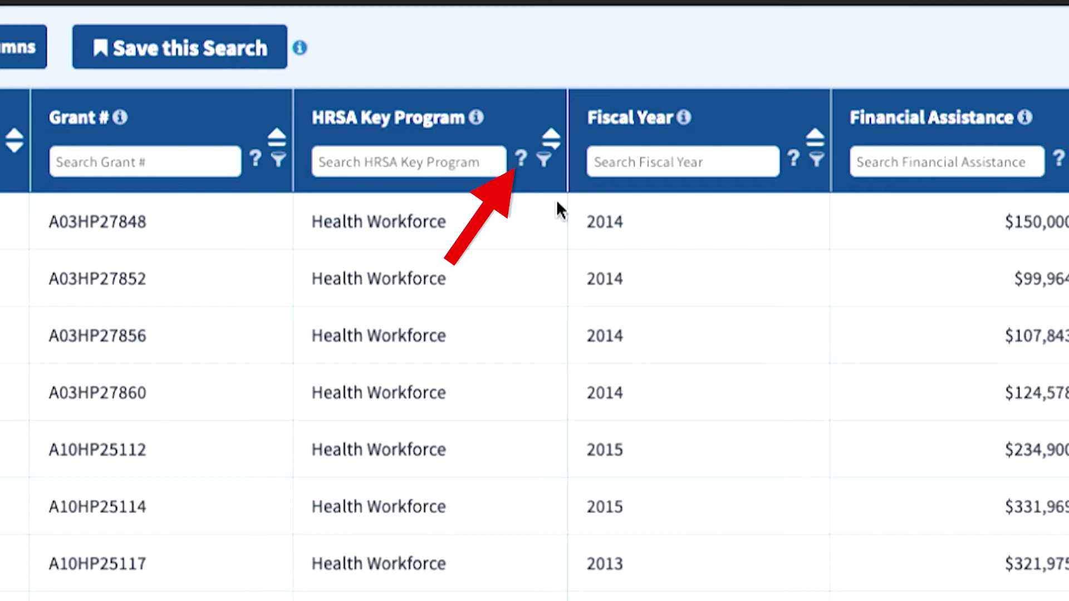
# Read the help on filter search terms for the HRSA Key Program column, and close it
pyautogui.click(522, 173)
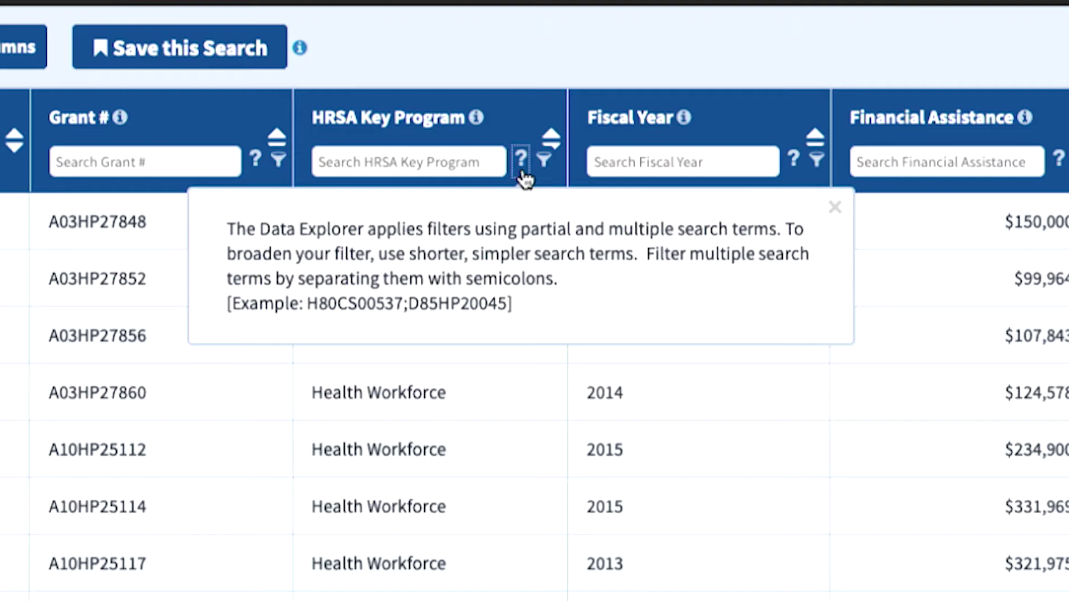
pyautogui.click(833, 208)
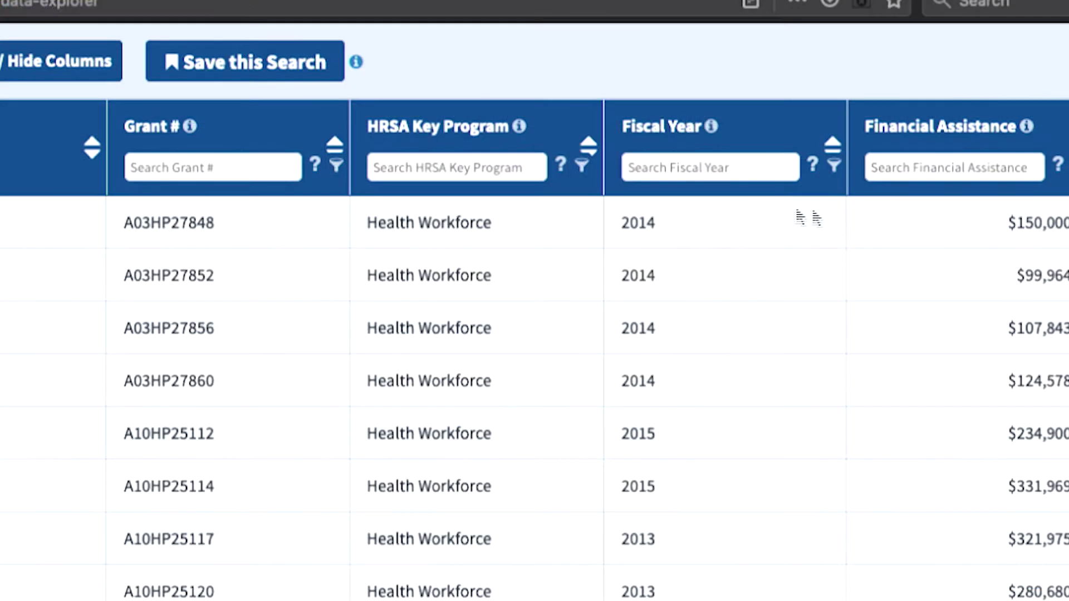
# Filter the HRSA Key Program column by "rural" and look through the matching grants
pyautogui.click(505, 109)
pyautogui.write('rural')
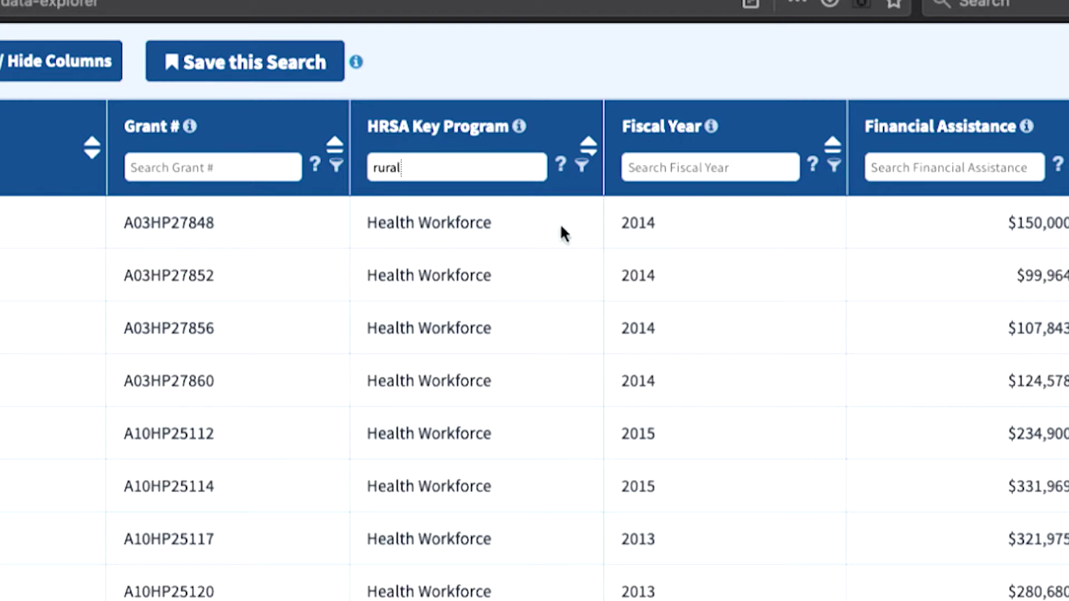
pyautogui.click(582, 166)
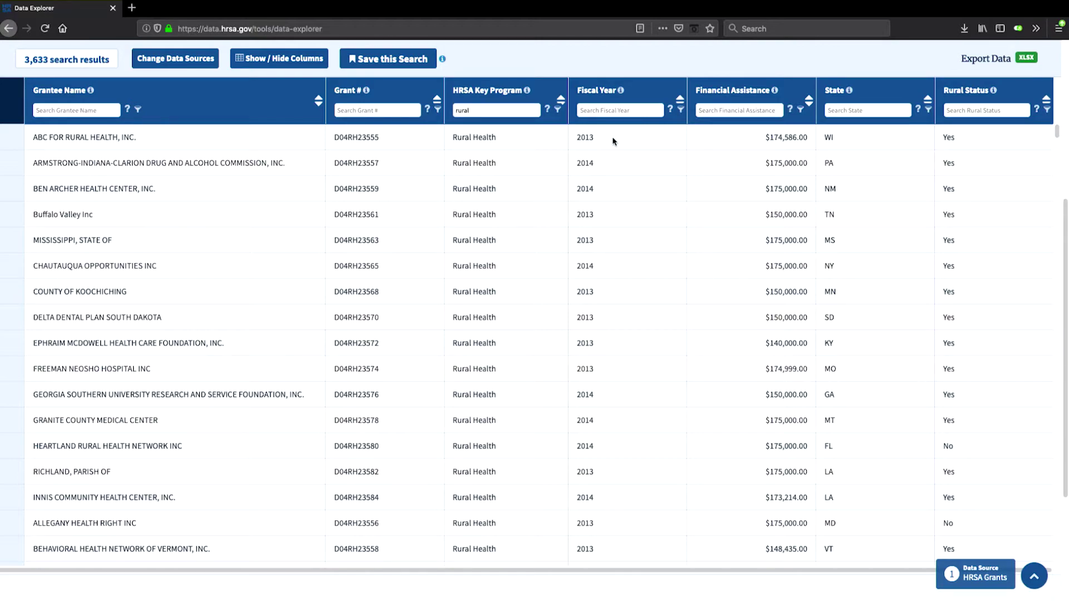
pyautogui.scroll(-5, 613, 141)
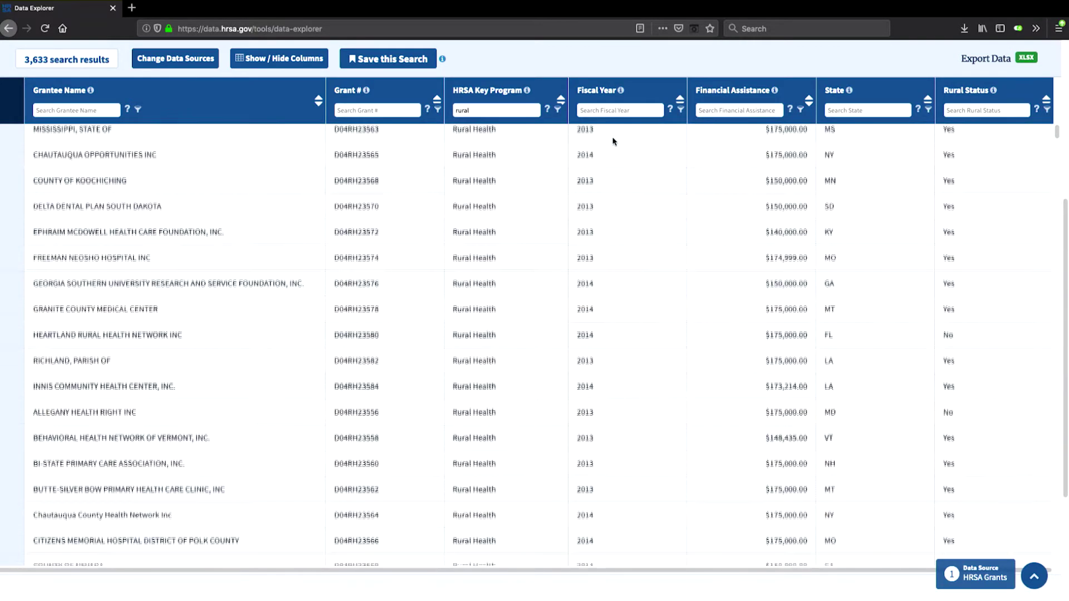
pyautogui.scroll(-10, 613, 141)
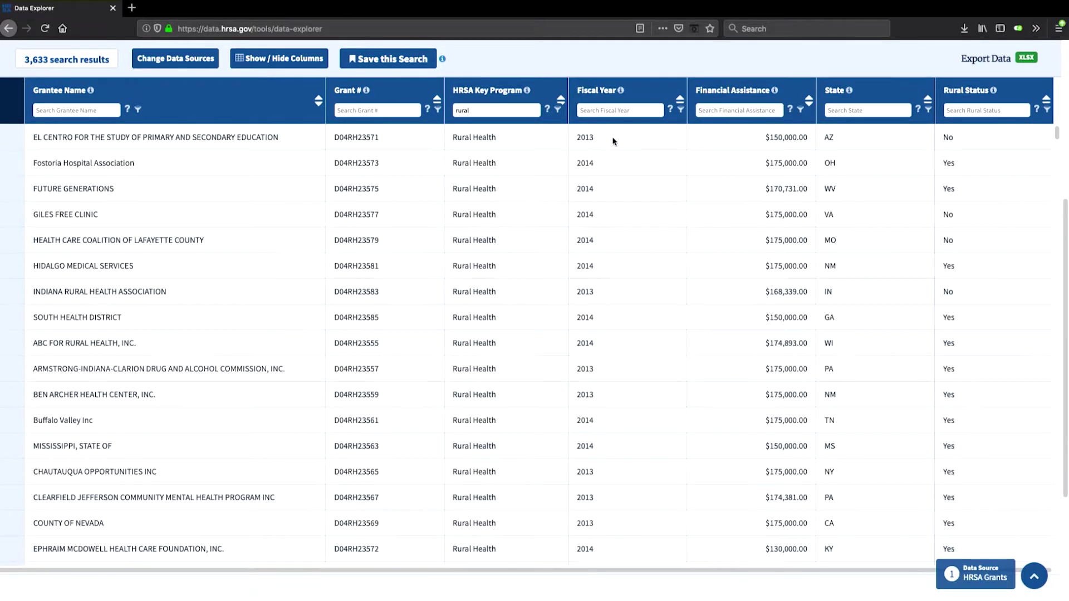
pyautogui.scroll(-3, 613, 141)
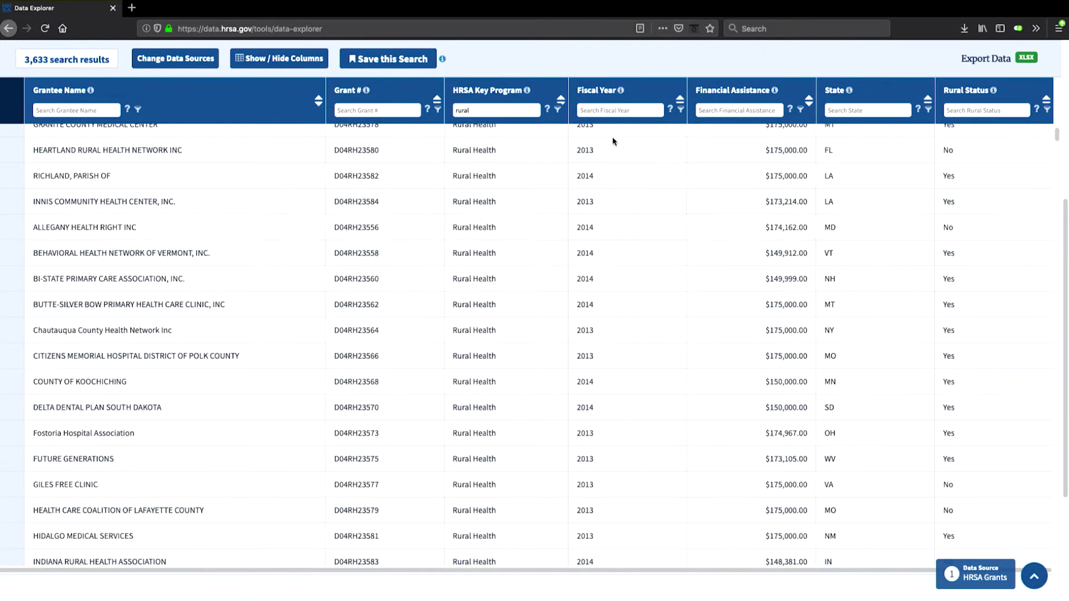
# Filter the State column by "MO;OK" and look through the grants for both states
pyautogui.scroll(5, 613, 141)
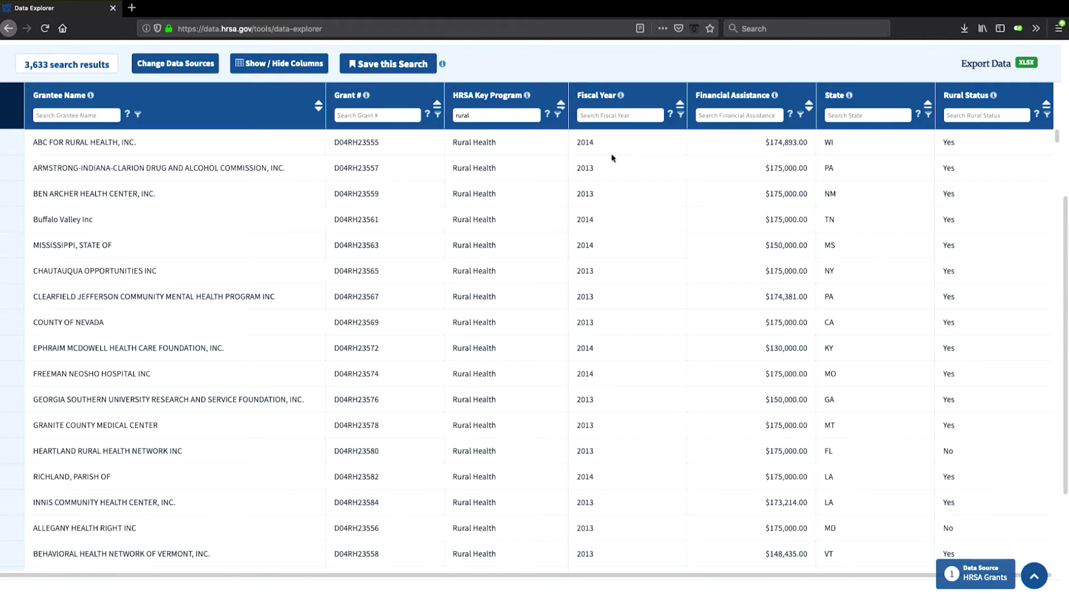
pyautogui.click(863, 114)
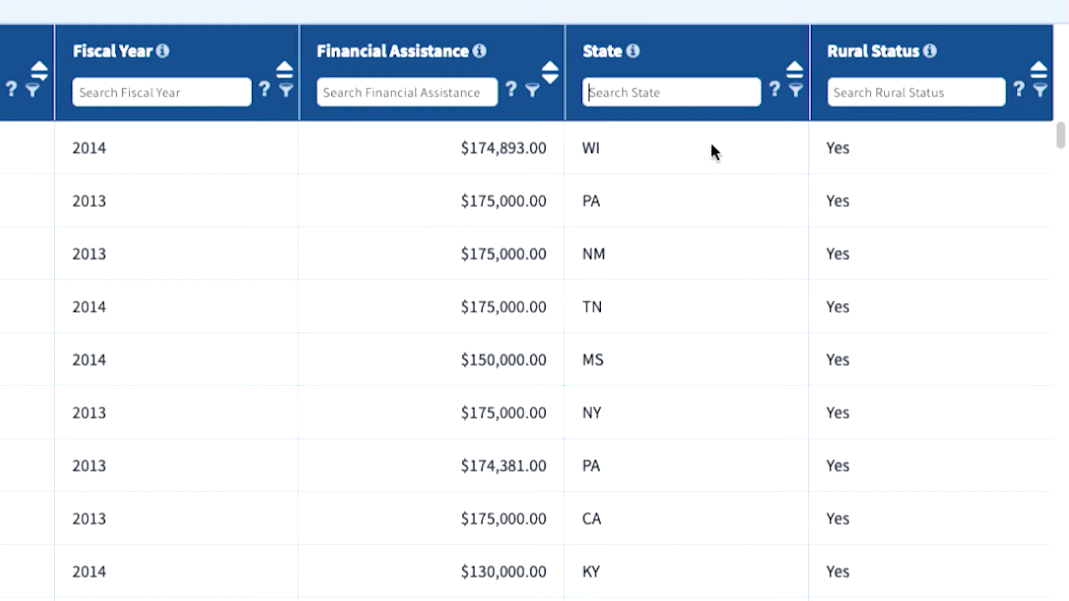
pyautogui.write('MO;OK')
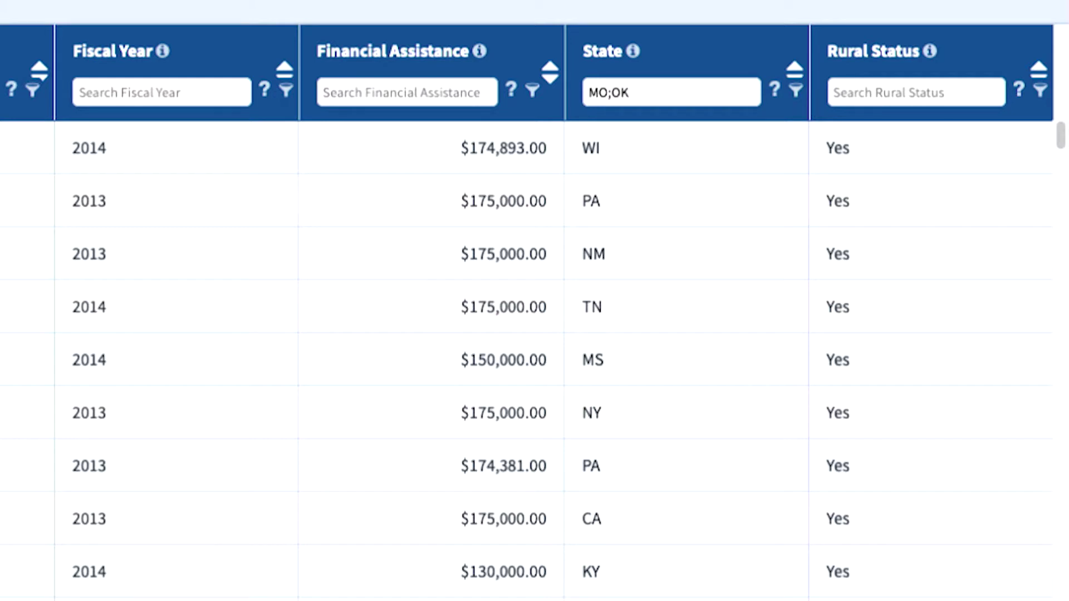
pyautogui.click(800, 100)
pyautogui.click(929, 119)
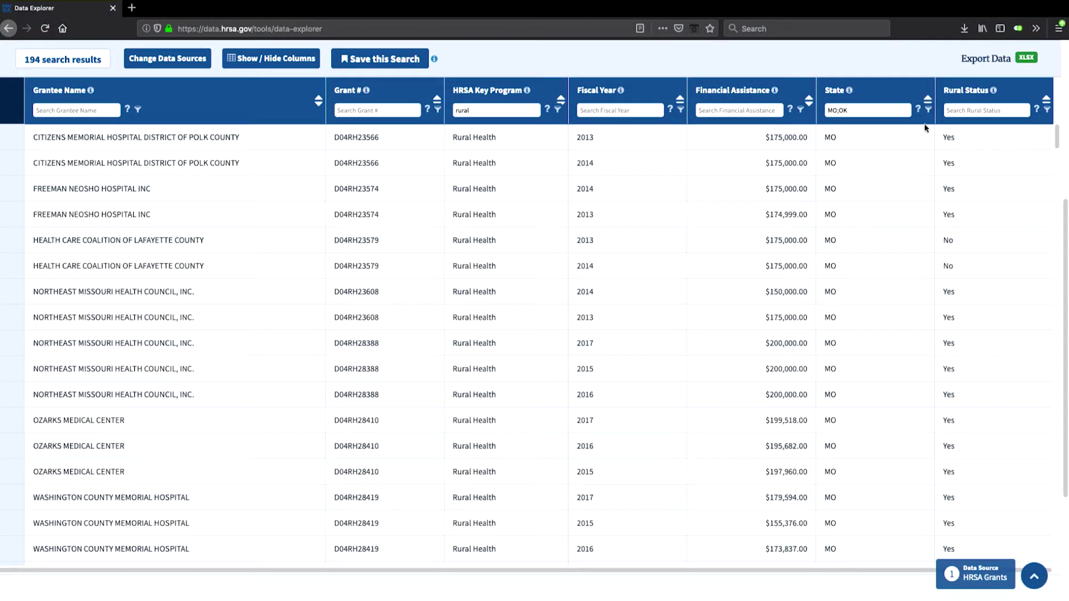
pyautogui.scroll(-6, 925, 159)
pyautogui.scroll(-14, 926, 170)
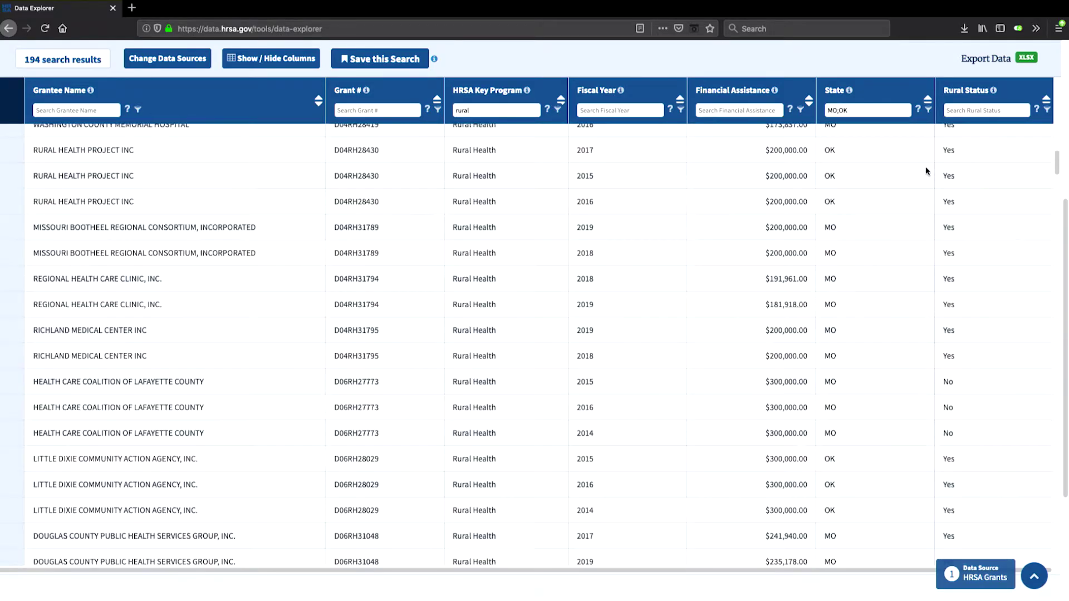
pyautogui.scroll(-5, 928, 173)
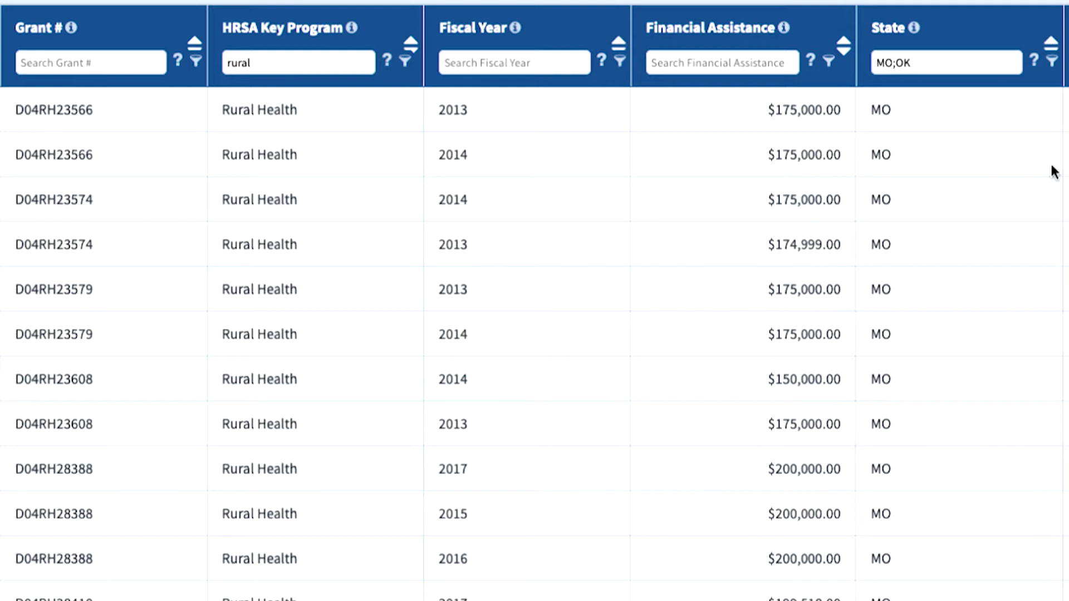
# Filter the Fiscal Year column by 2018 and look through the remaining grants
pyautogui.click(540, 63)
pyautogui.write('2018')
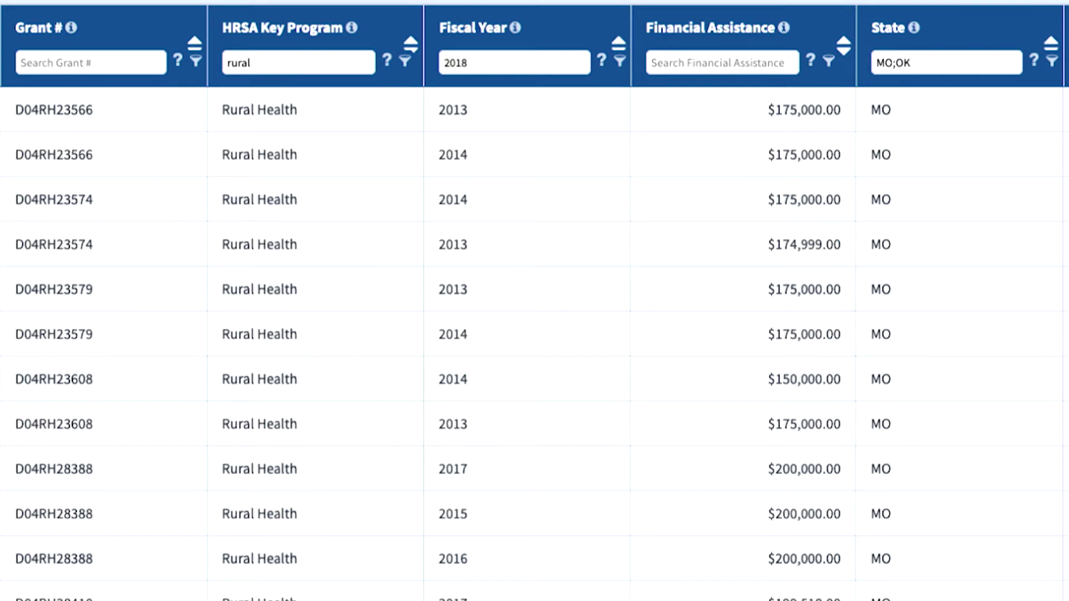
pyautogui.press('Return')
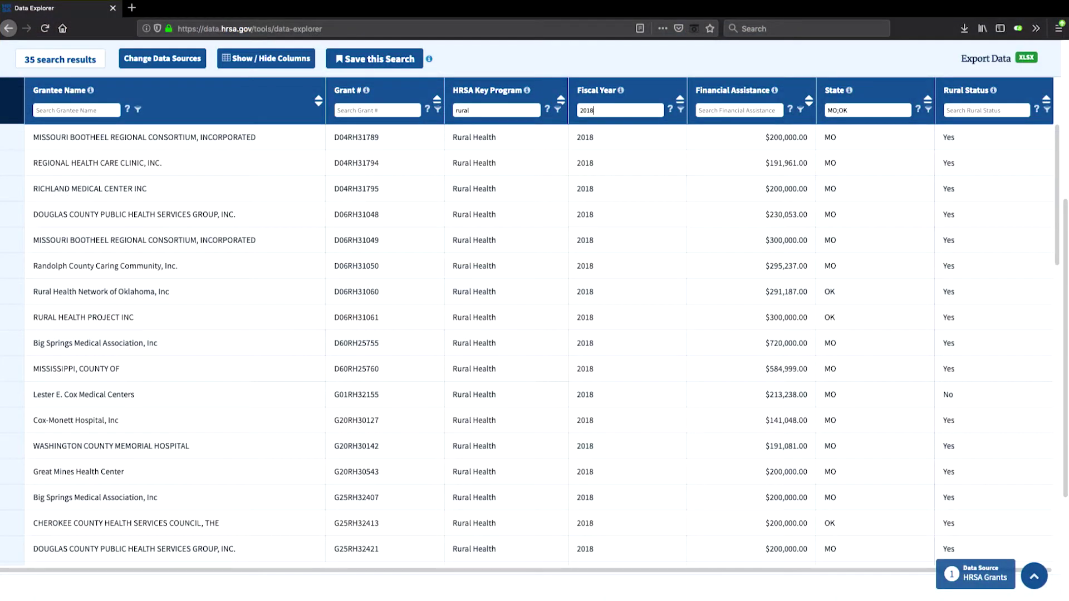
pyautogui.scroll(-12, 663, 139)
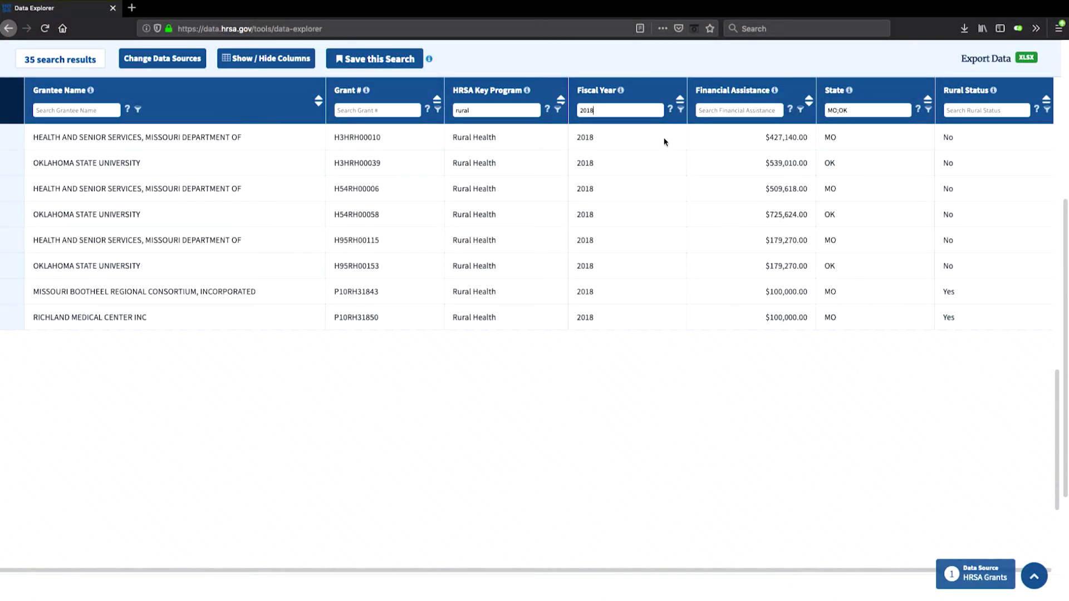
# Export the filtered grants as an XLSX file and open the downloaded file
pyautogui.scroll(15, 664, 141)
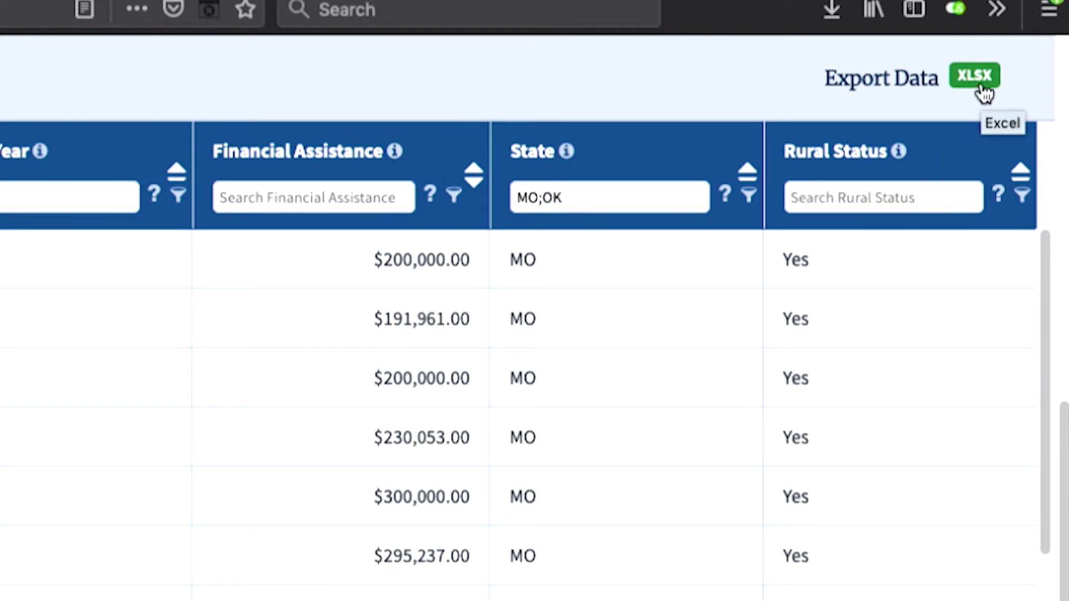
pyautogui.click(982, 86)
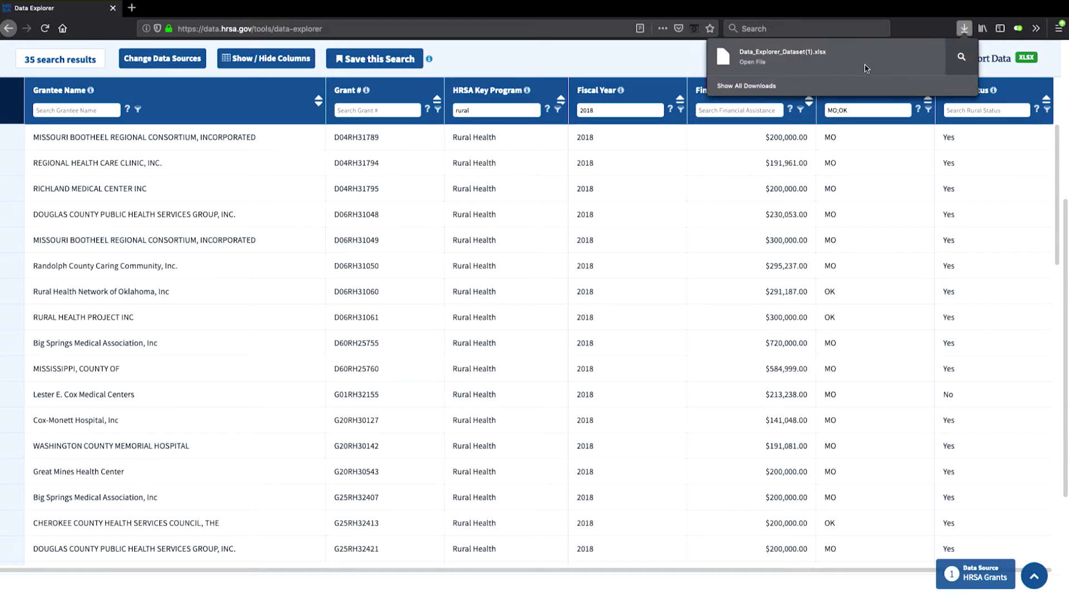
pyautogui.click(865, 66)
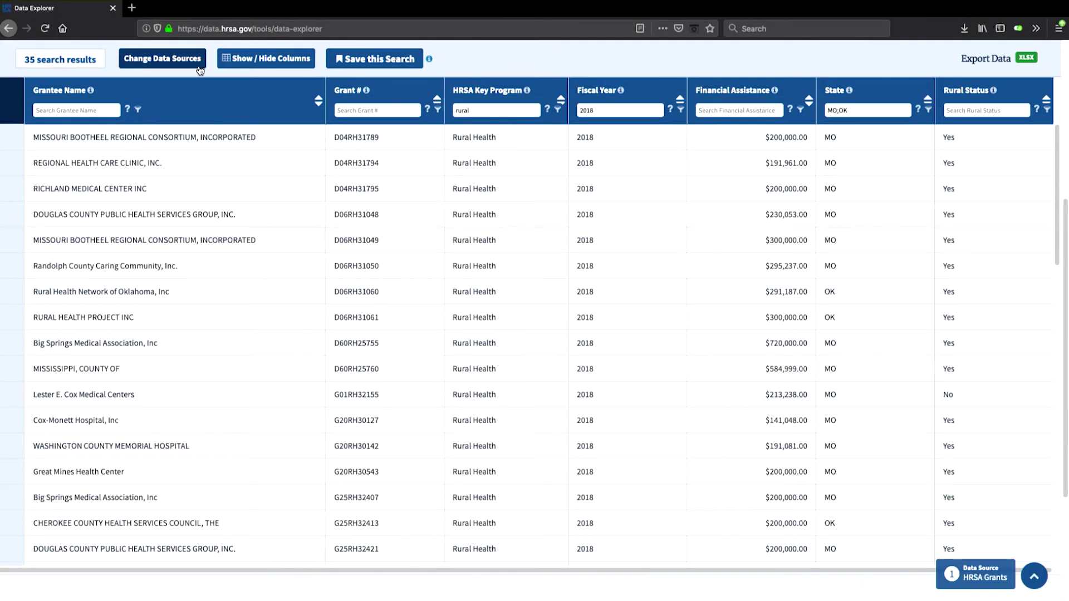
# Switch the data source to Health Professional Shortage Areas (HPSAs), load its data, and look over its available columns
pyautogui.click(199, 67)
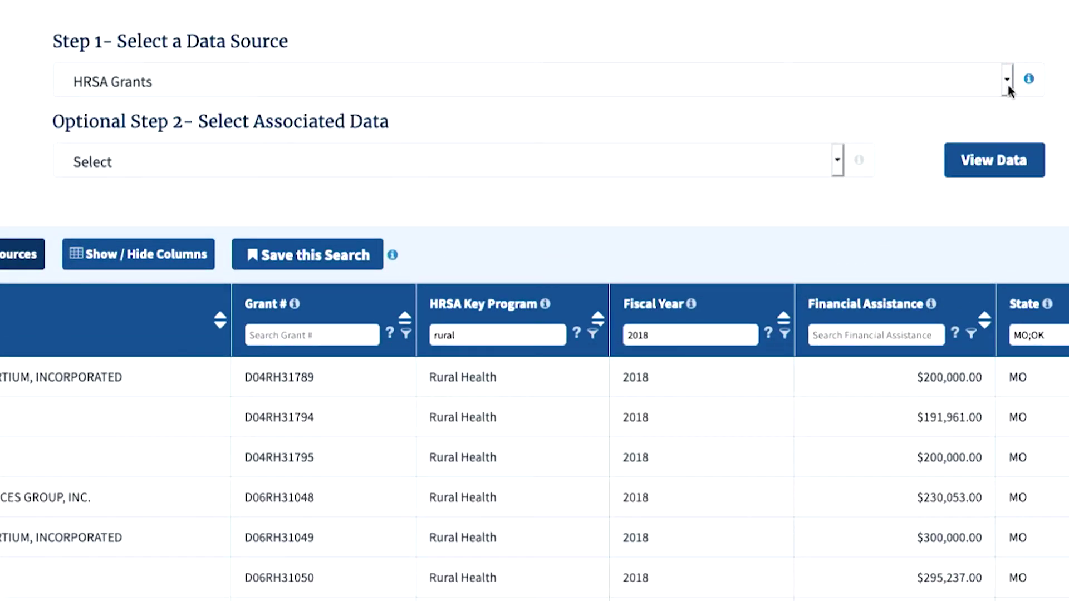
pyautogui.click(1008, 80)
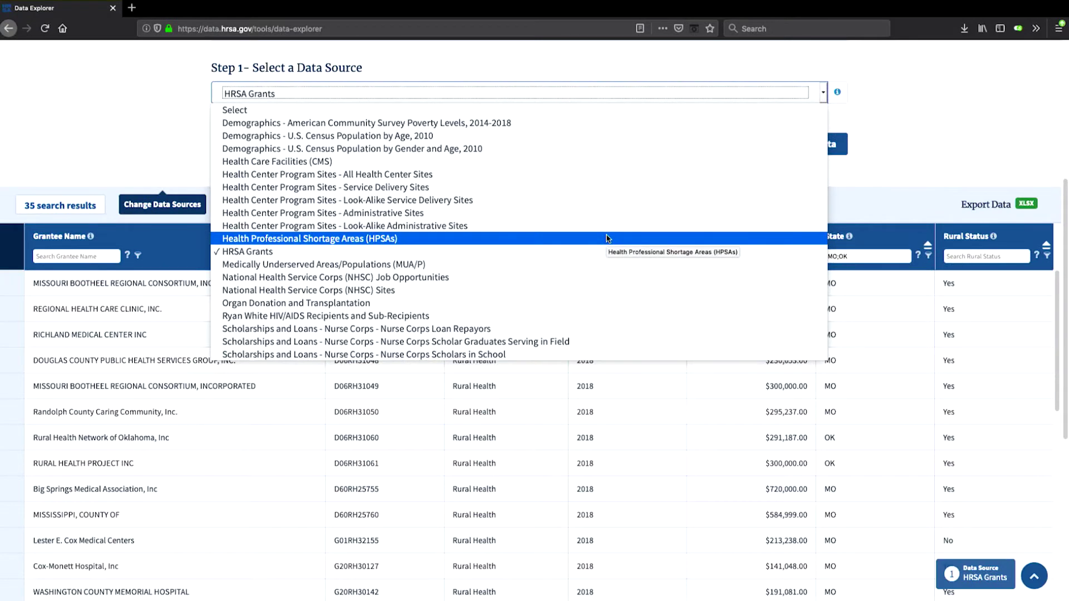
pyautogui.click(606, 239)
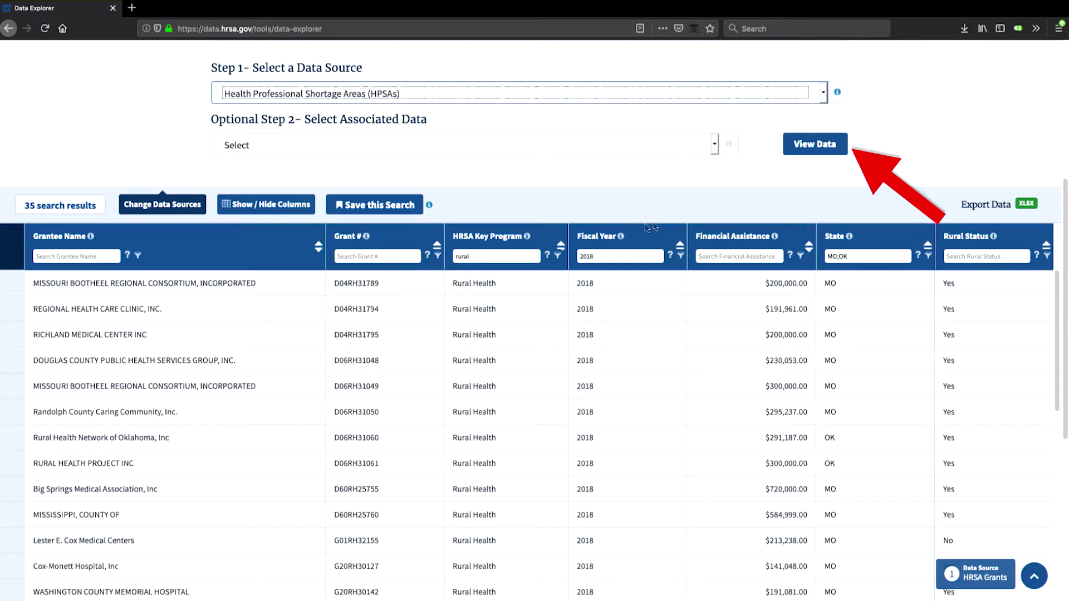
pyautogui.click(814, 156)
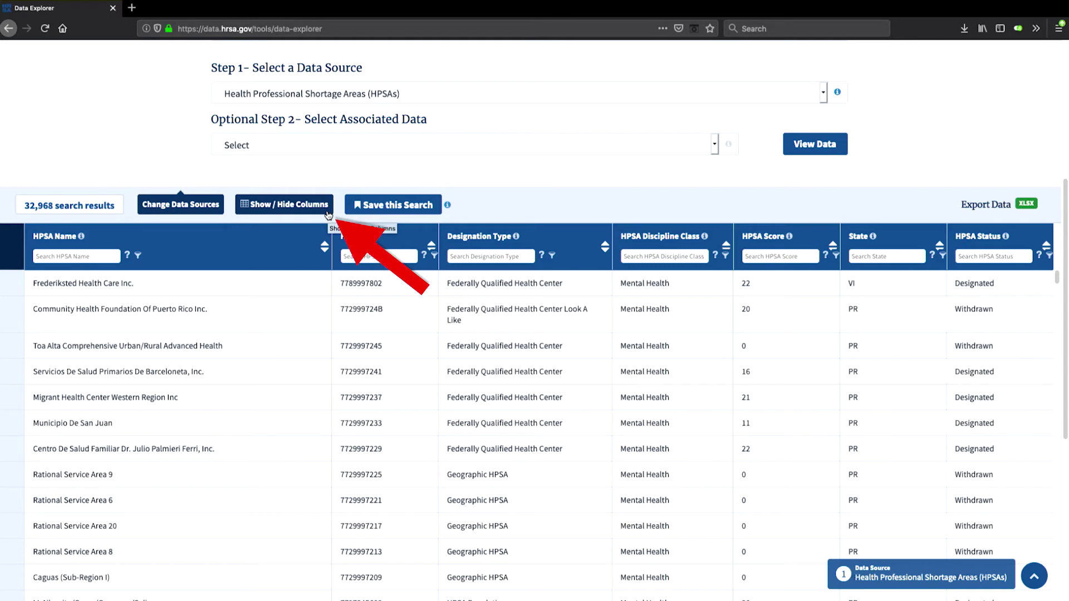
pyautogui.click(329, 216)
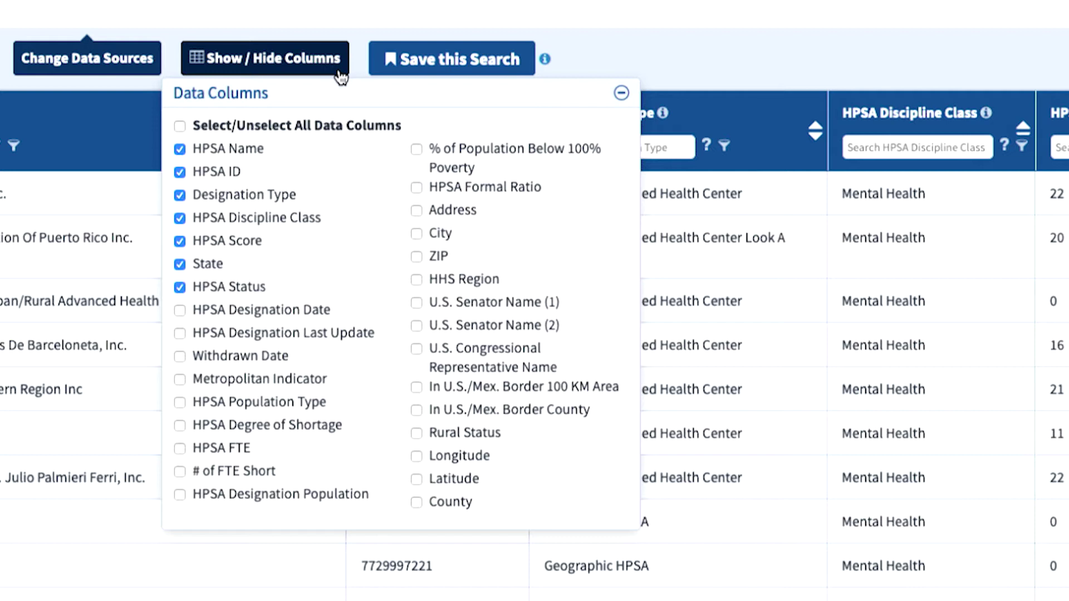
pyautogui.click(338, 72)
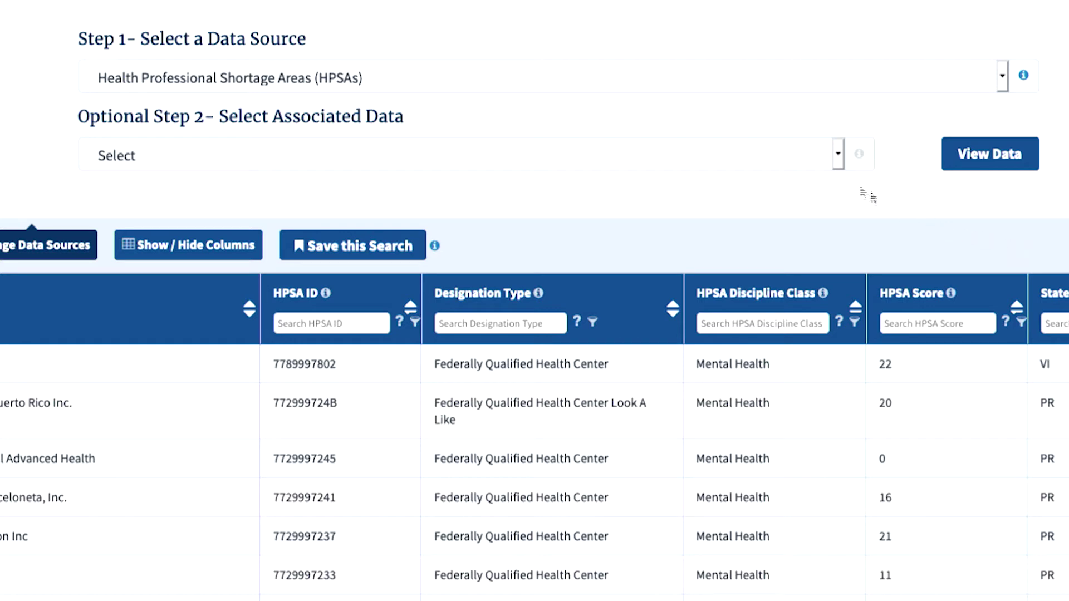
# Add All Health Center Sites as the associated data and load the combined results
pyautogui.click(837, 159)
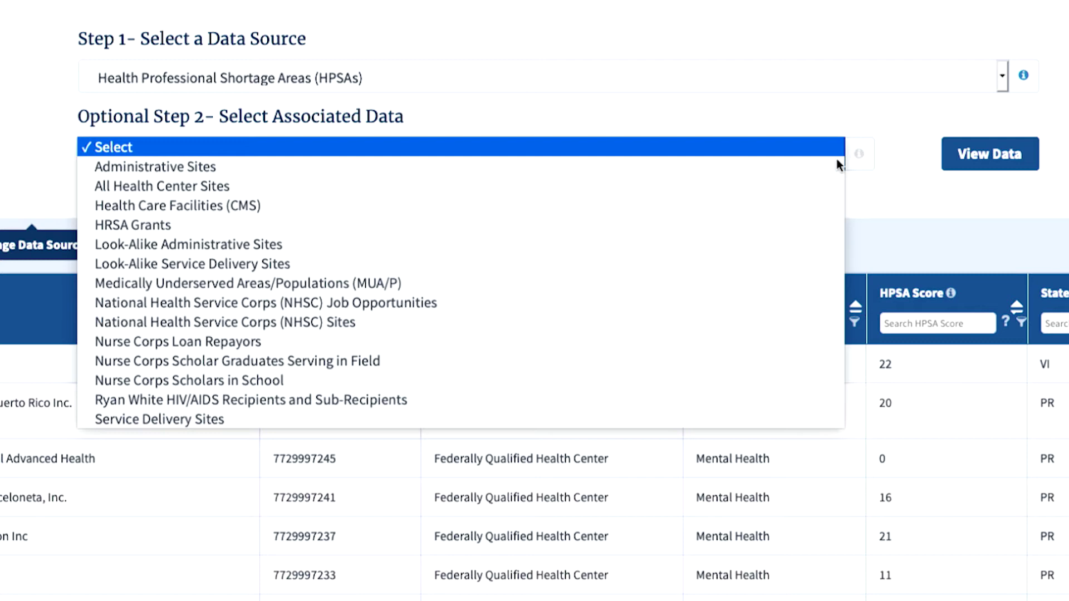
pyautogui.click(821, 186)
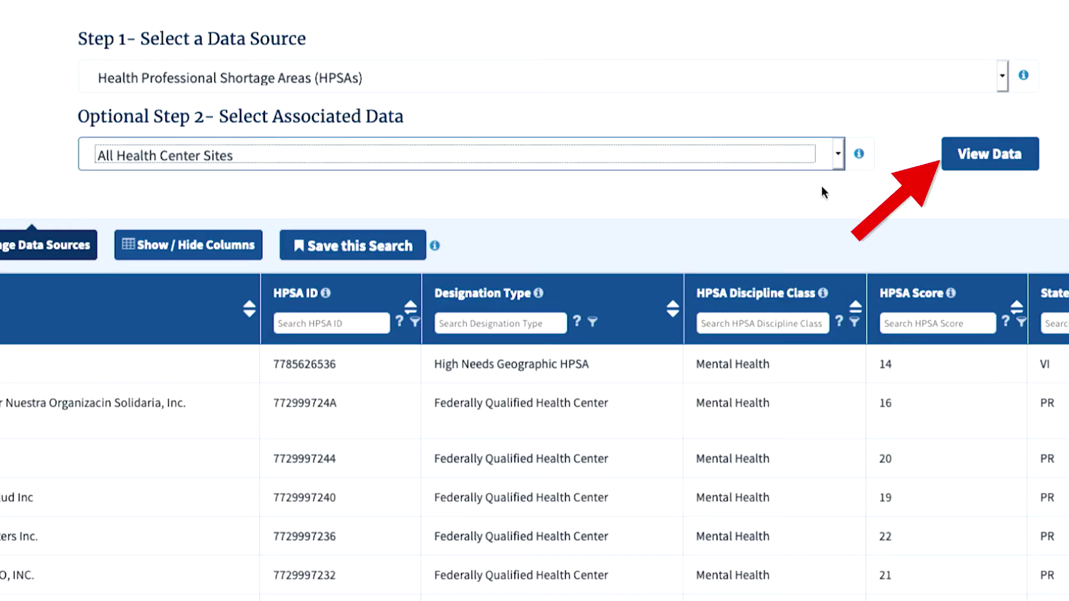
pyautogui.click(997, 169)
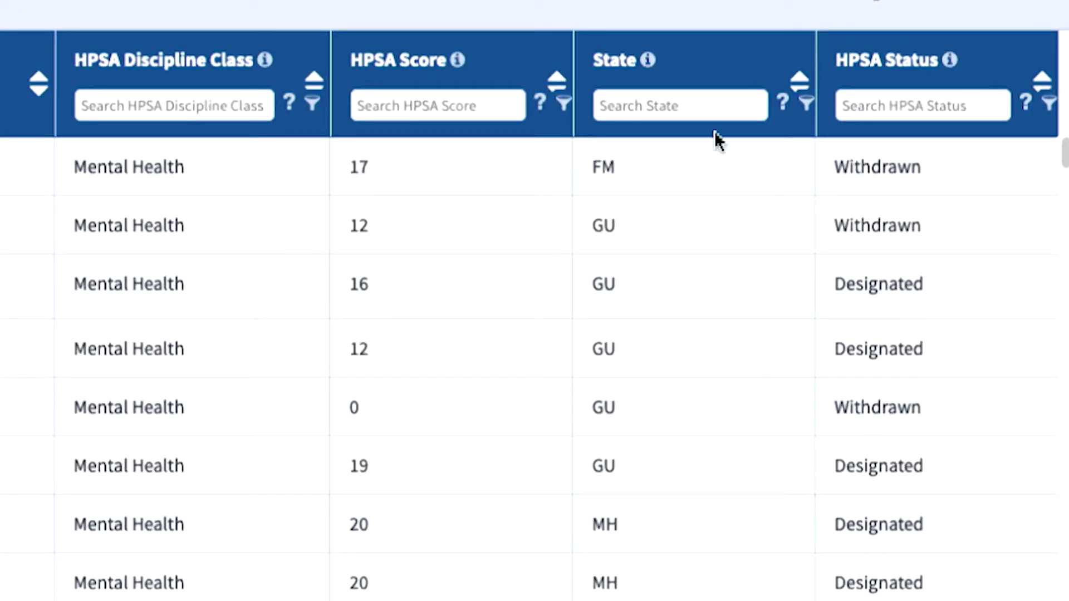
# Filter the State column by "MS"
pyautogui.click(711, 102)
pyautogui.write('MS')
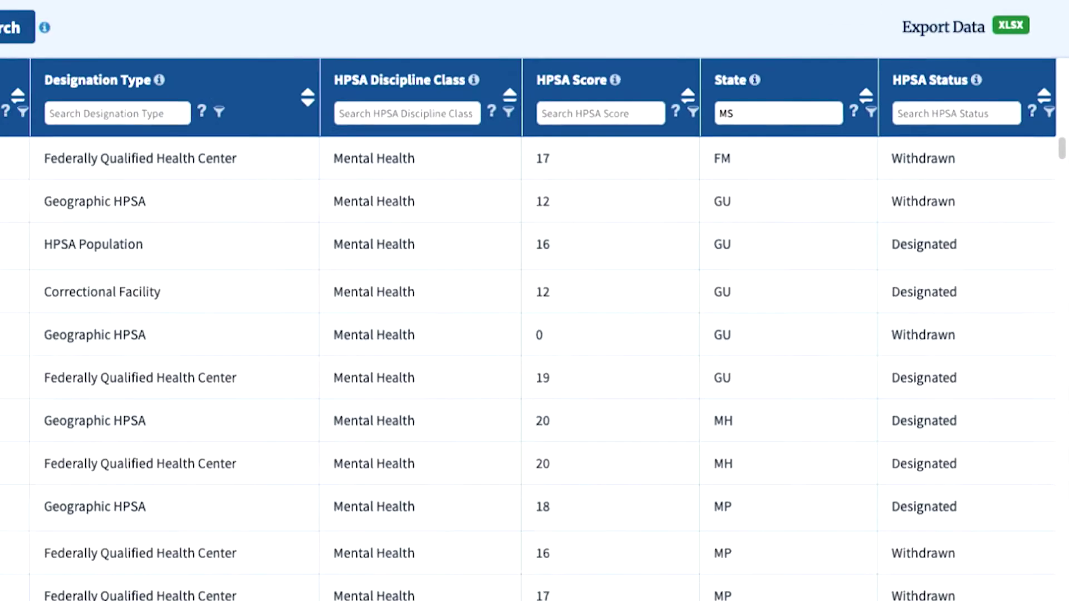
pyautogui.press('Return')
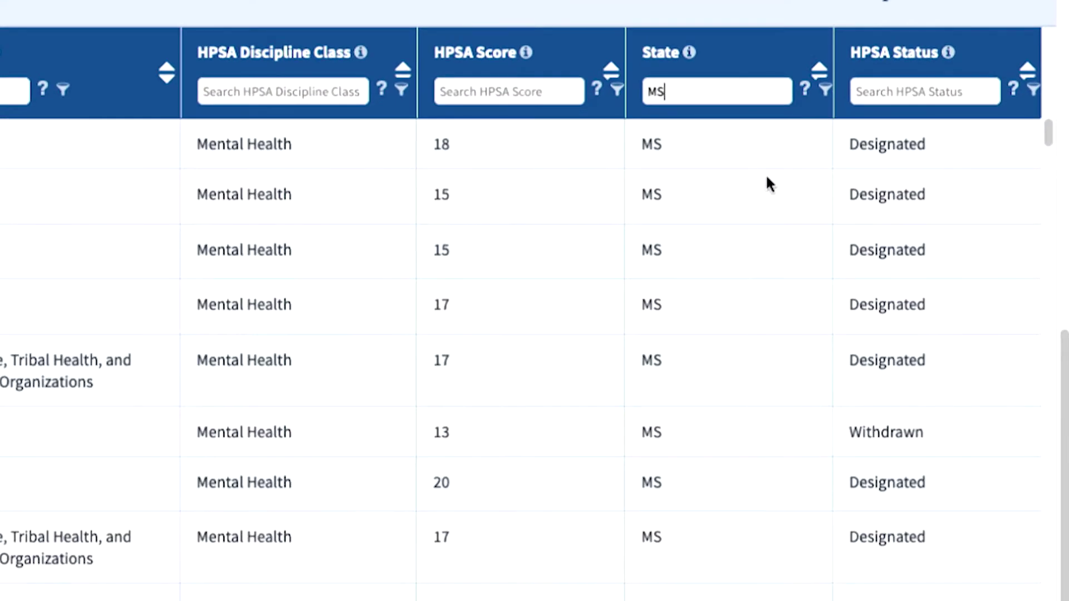
# Filter the HPSA Status column by "Designated" and expand the associated sites of Mental Health Catchment Area 7
pyautogui.click(948, 93)
pyautogui.write('Designat')
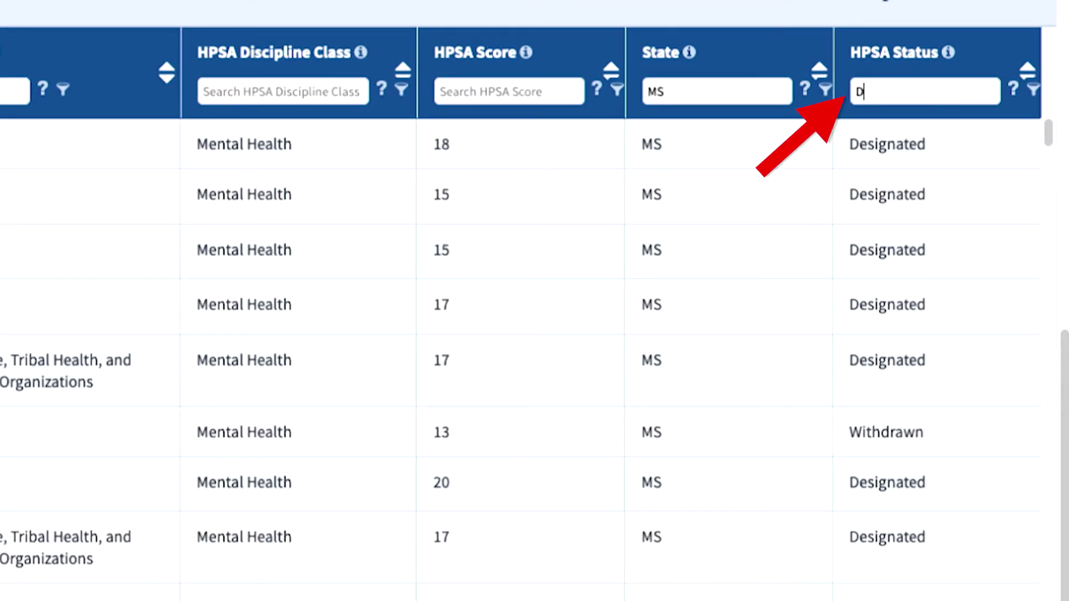
pyautogui.write('ed')
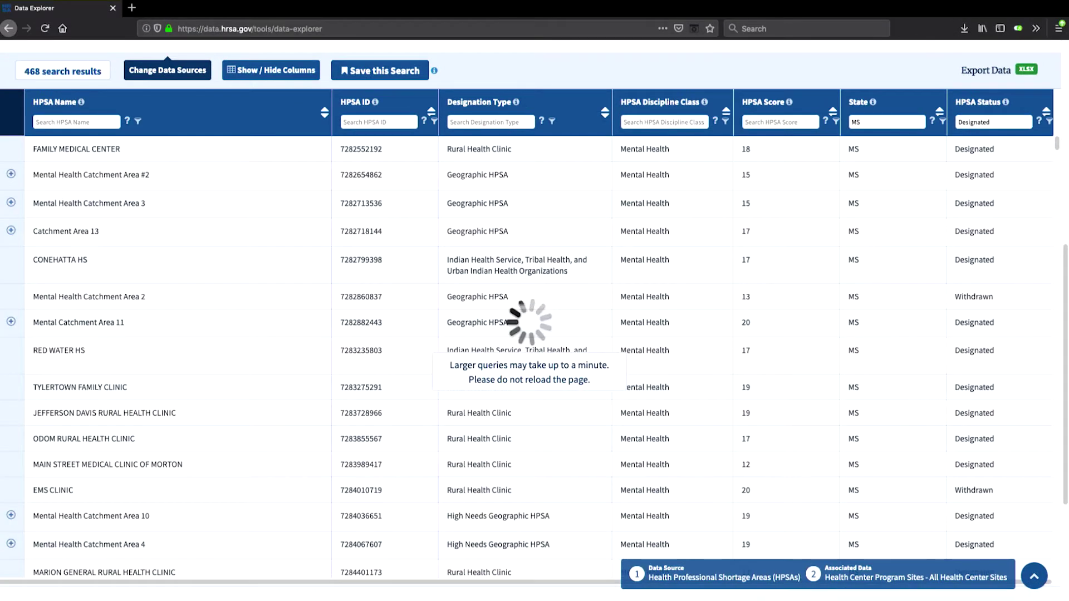
pyautogui.scroll(-4, 804, 288)
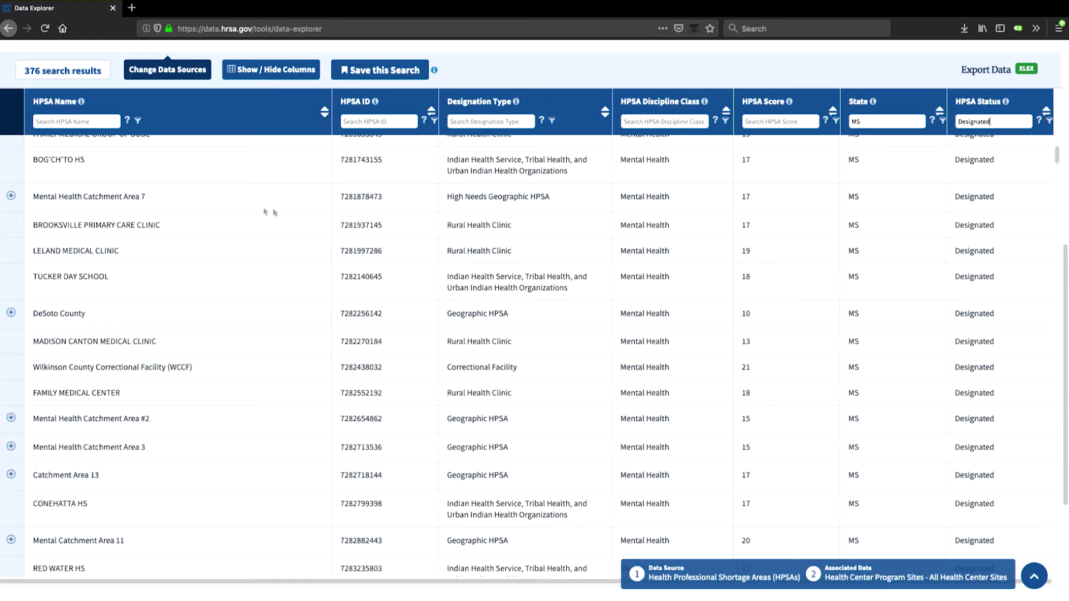
pyautogui.click(11, 196)
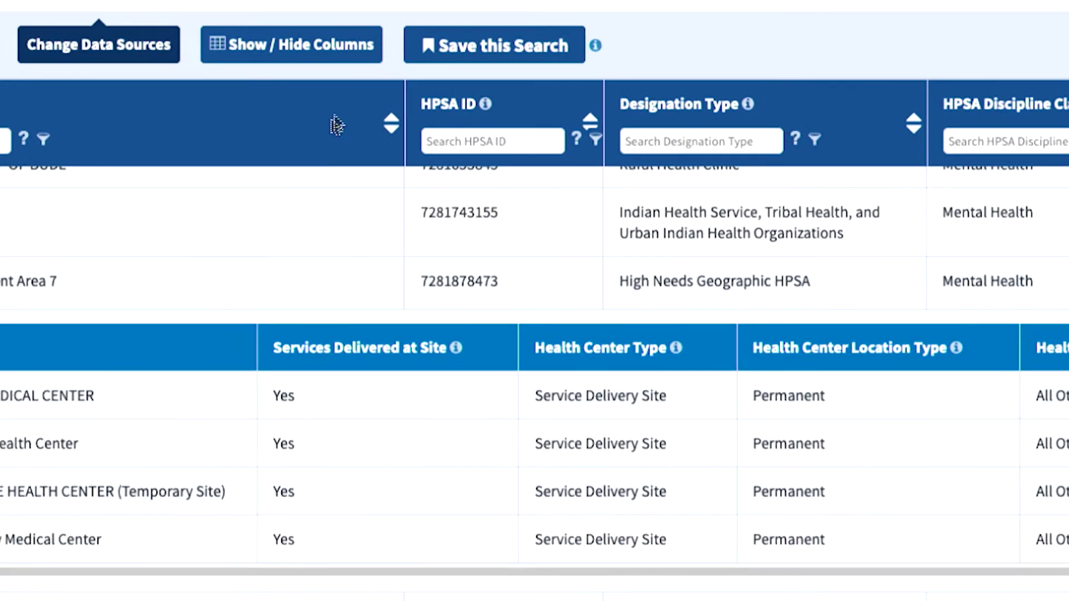
# Look through the data columns and associated data columns that can be shown or hidden, leaving the selection as it is
pyautogui.click(374, 59)
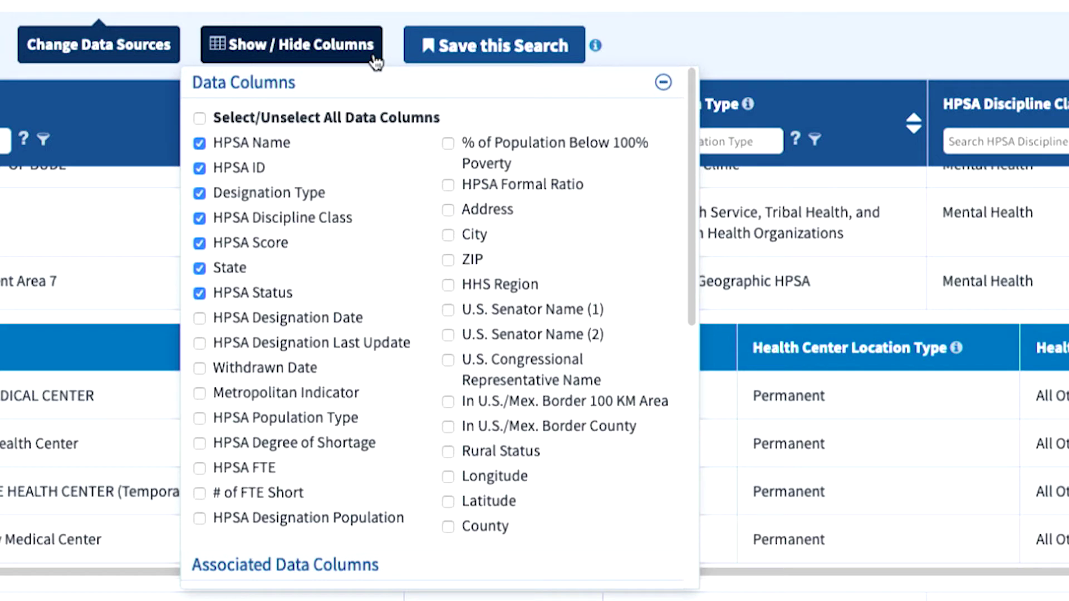
pyautogui.scroll(-1, 633, 183)
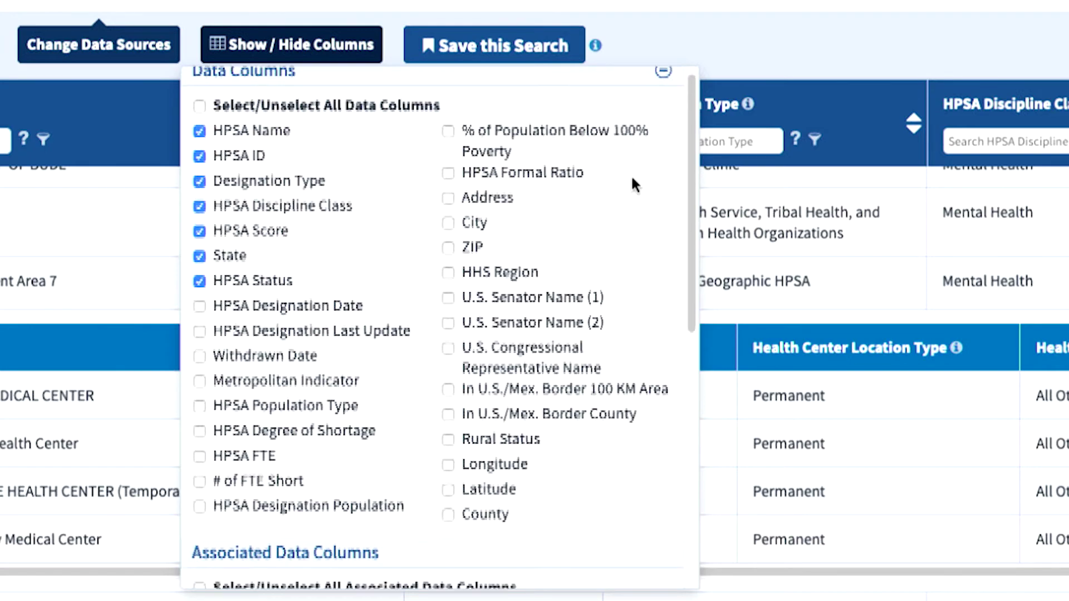
pyautogui.scroll(-5, 634, 184)
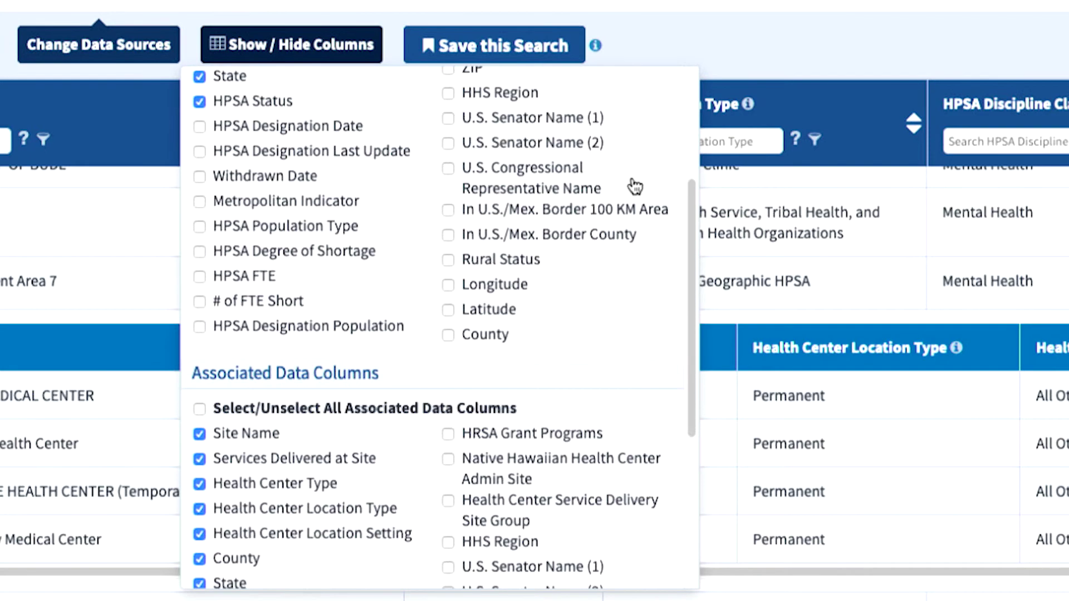
pyautogui.scroll(-5, 634, 187)
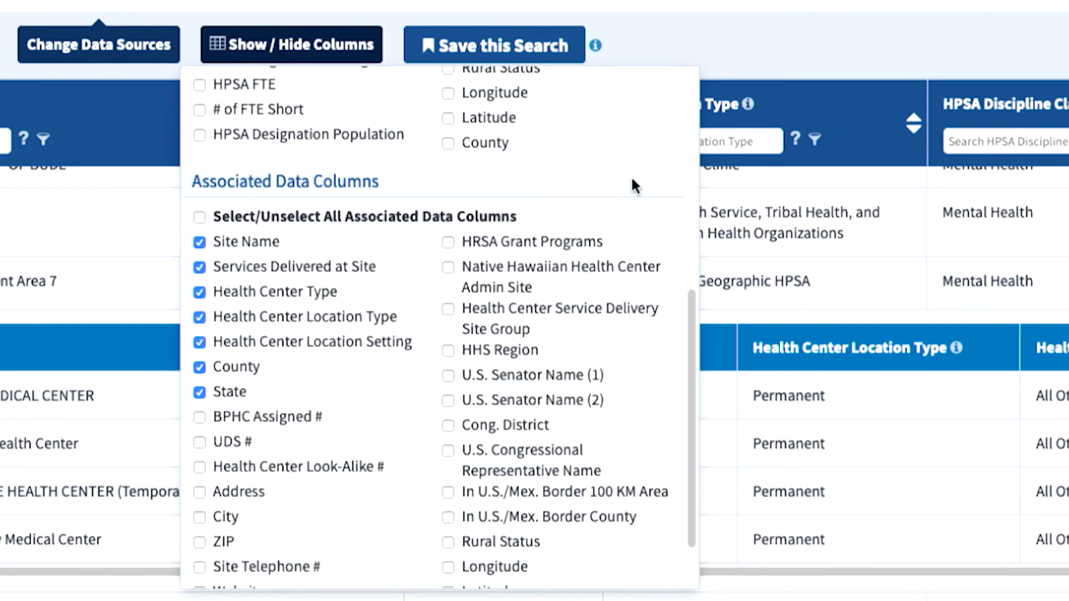
pyautogui.scroll(-2, 633, 185)
pyautogui.scroll(10, 632, 186)
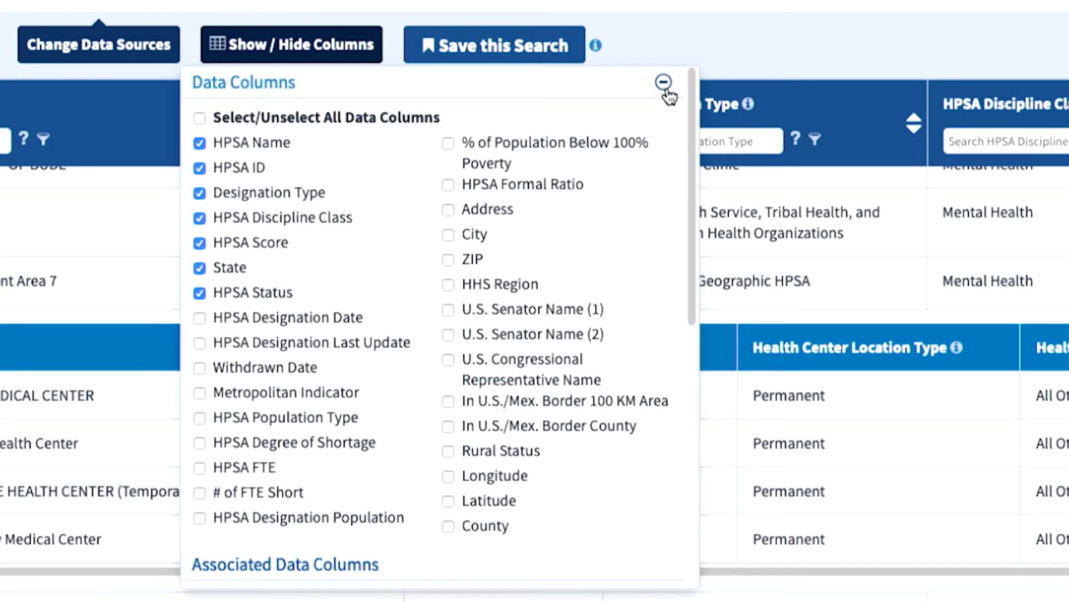
pyautogui.click(664, 85)
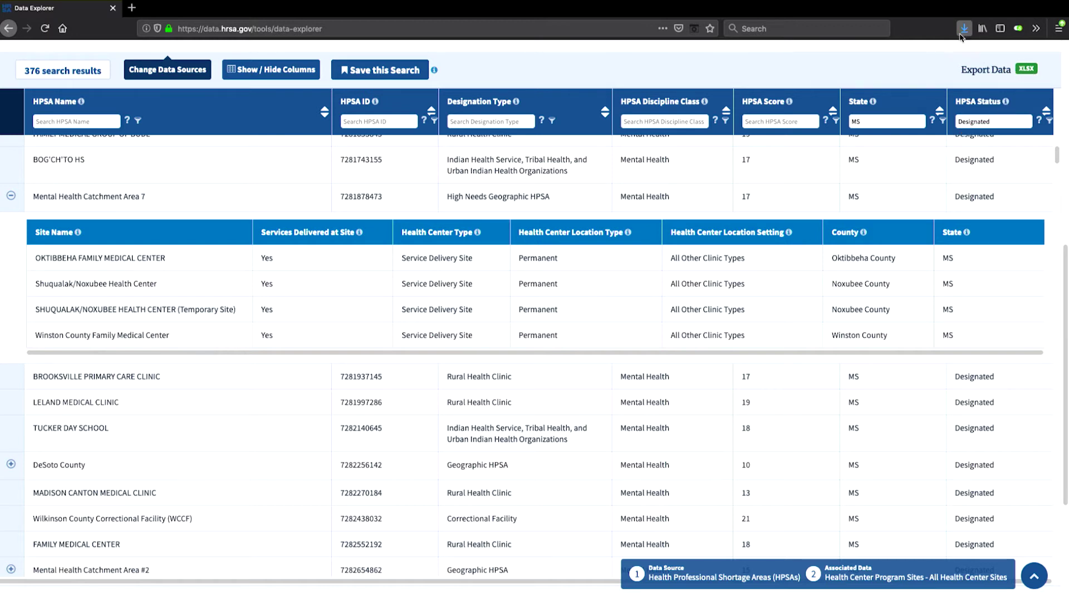
# Open the downloaded Data_Explorer_Dataset(2).xlsx and look through the exported shortage areas with their associated health center sites
pyautogui.click(964, 30)
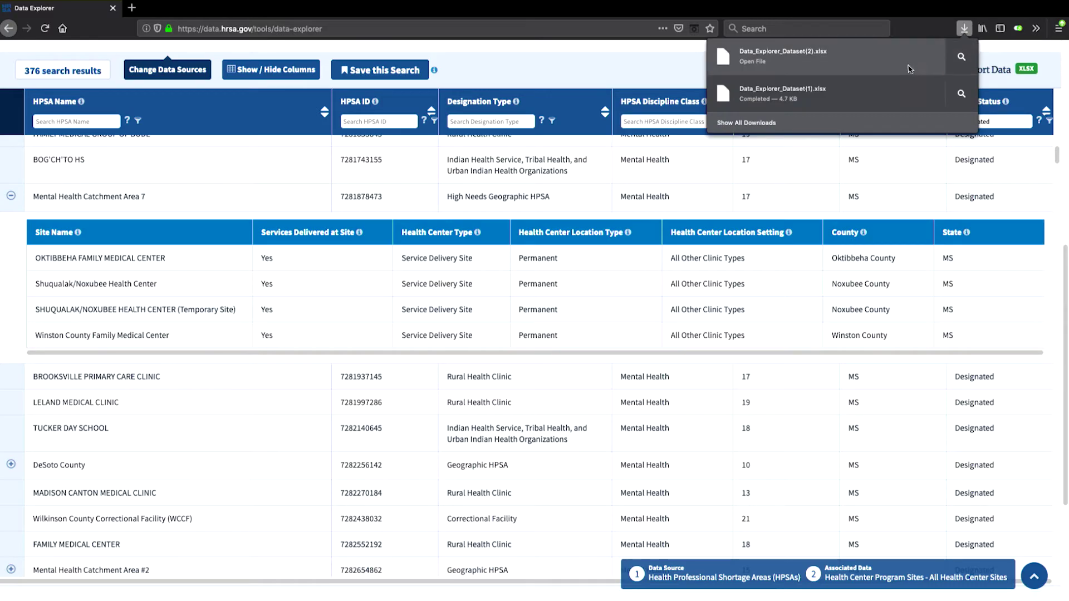
pyautogui.click(891, 66)
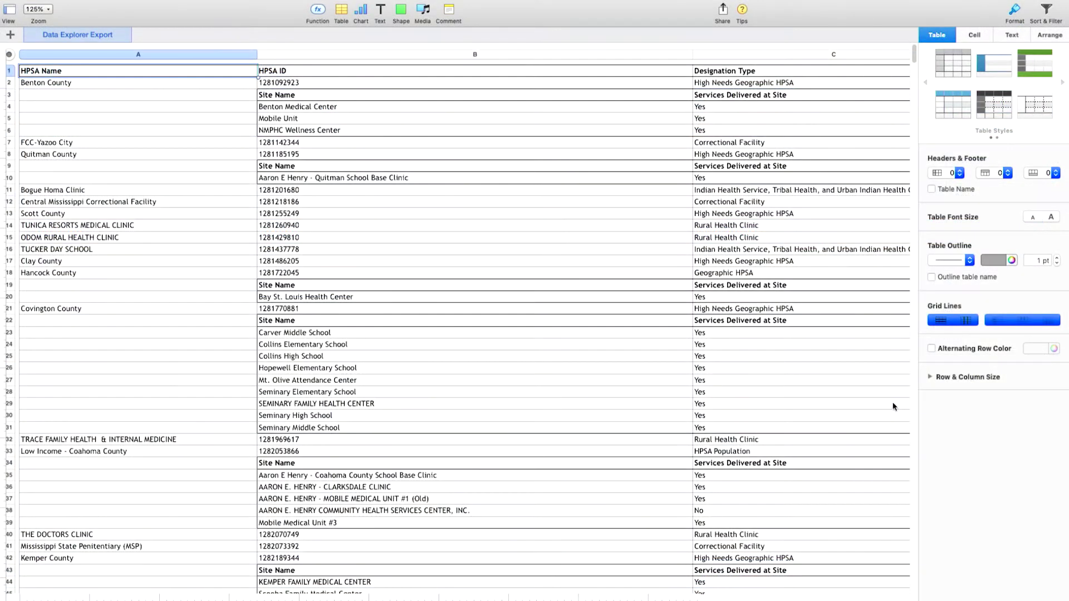
pyautogui.scroll(-3, 893, 407)
pyautogui.scroll(-10, 893, 407)
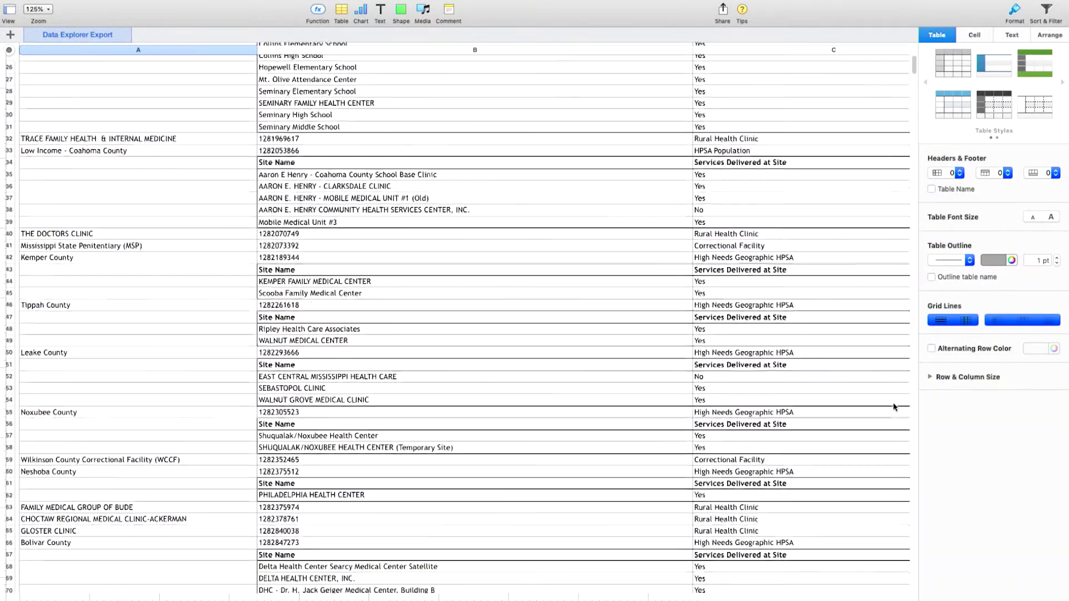
pyautogui.scroll(-8, 893, 407)
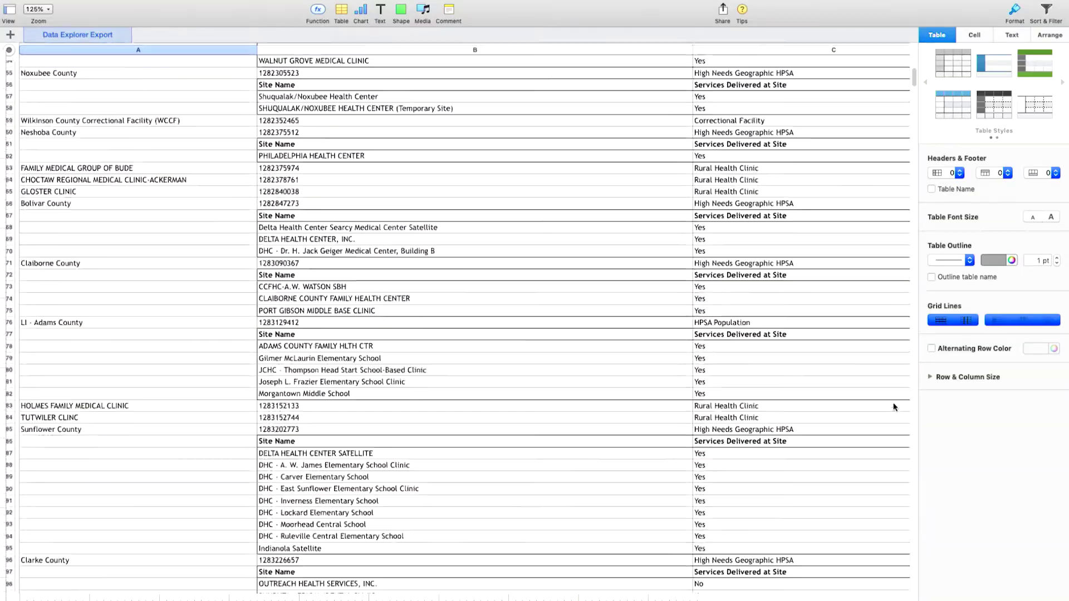
pyautogui.scroll(-12, 893, 407)
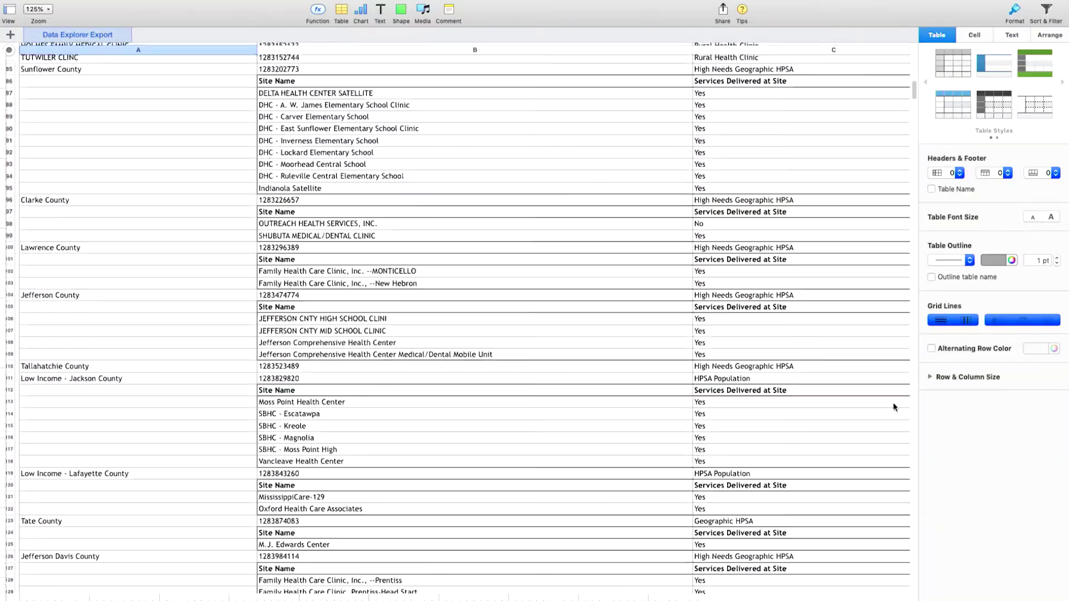
pyautogui.scroll(-8, 893, 407)
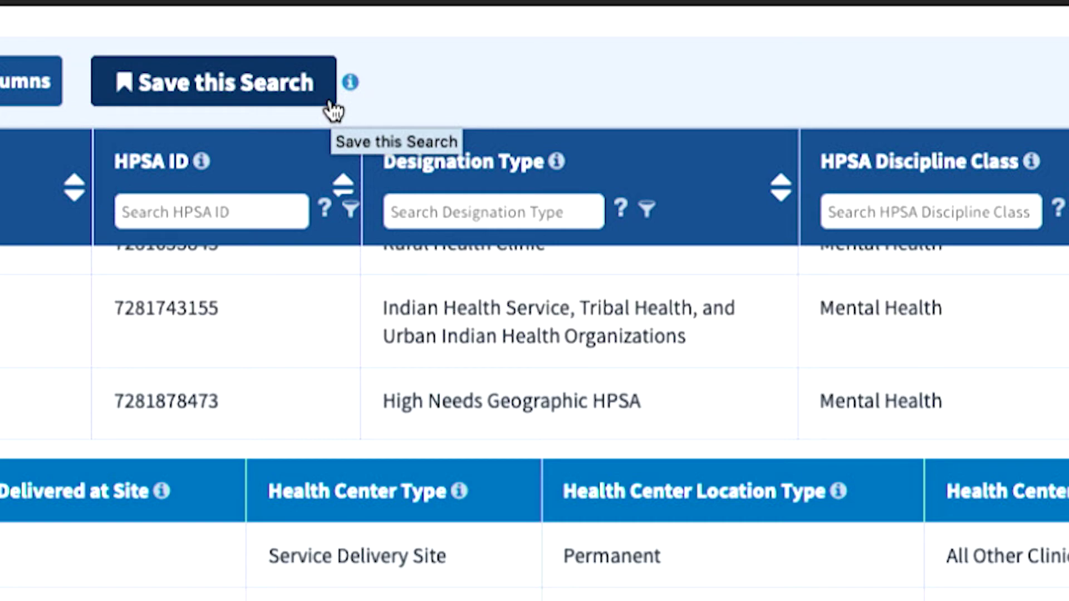
# Save the current search as a URL, copy that URL to the clipboard, and close the dialog
pyautogui.click(330, 103)
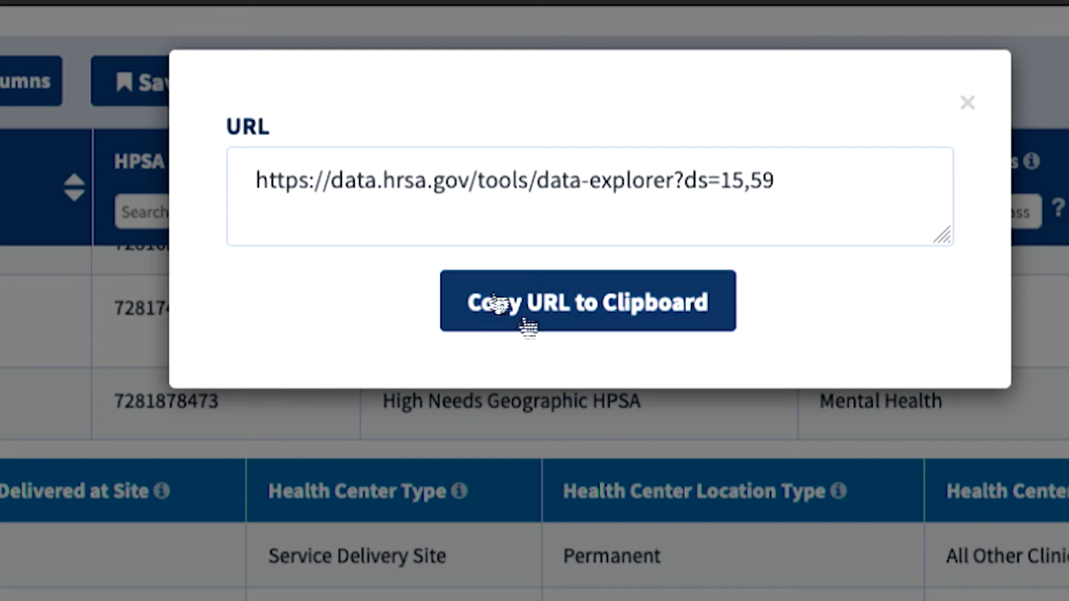
pyautogui.click(610, 336)
pyautogui.press('super+c')
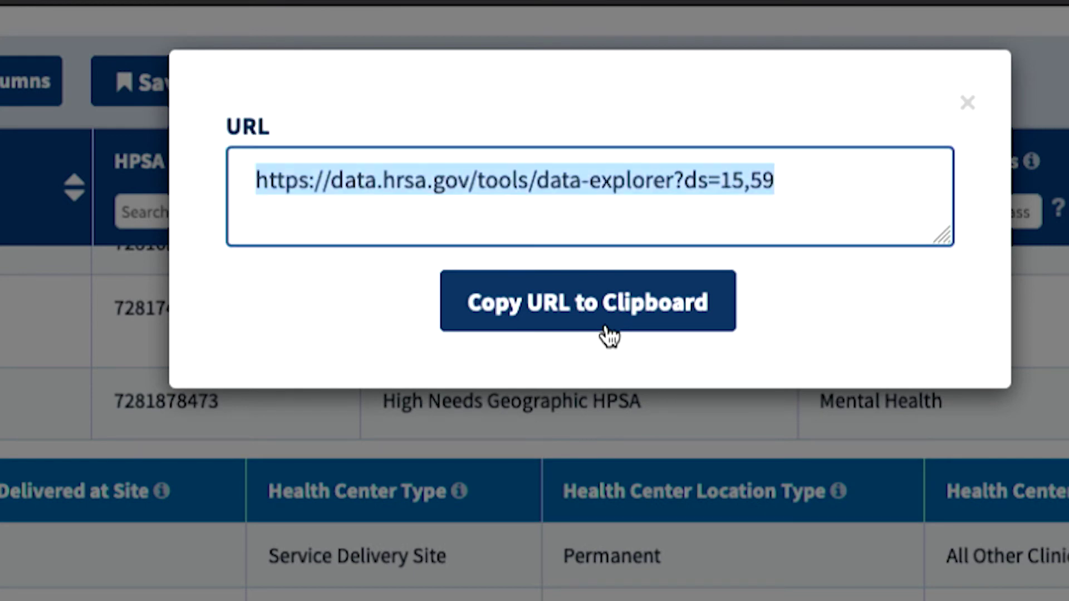
pyautogui.click(965, 104)
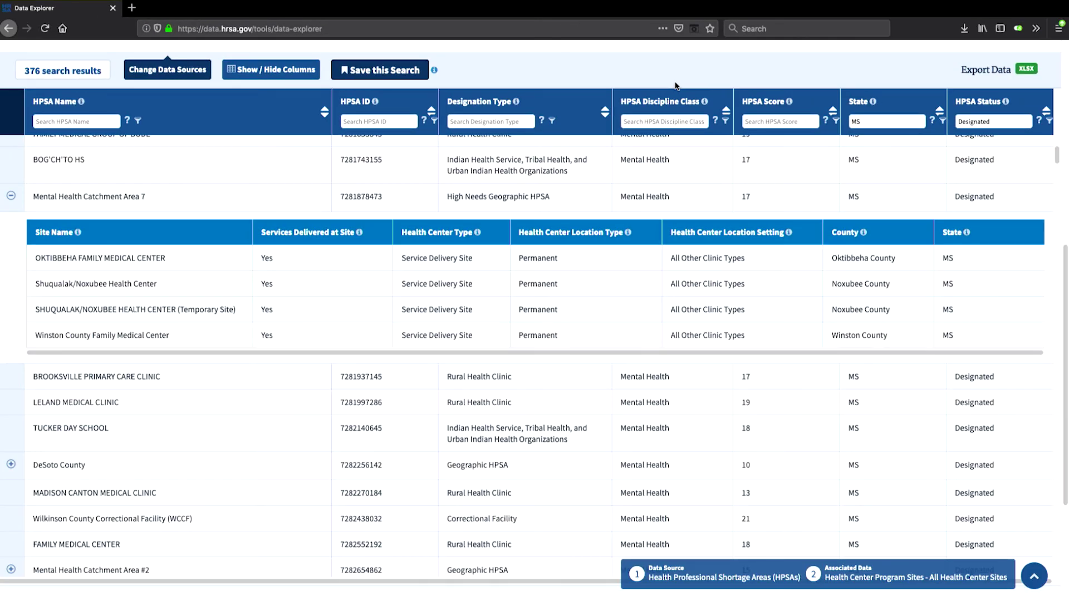
# Open the copied search URL in a new browser tab
pyautogui.press('super+t')
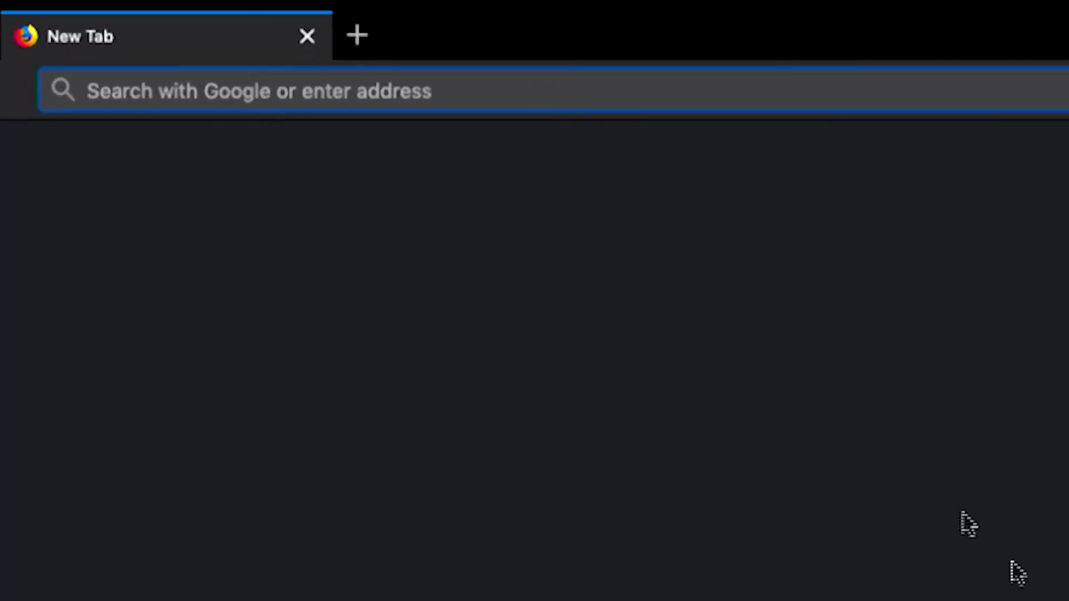
pyautogui.press('super+v')
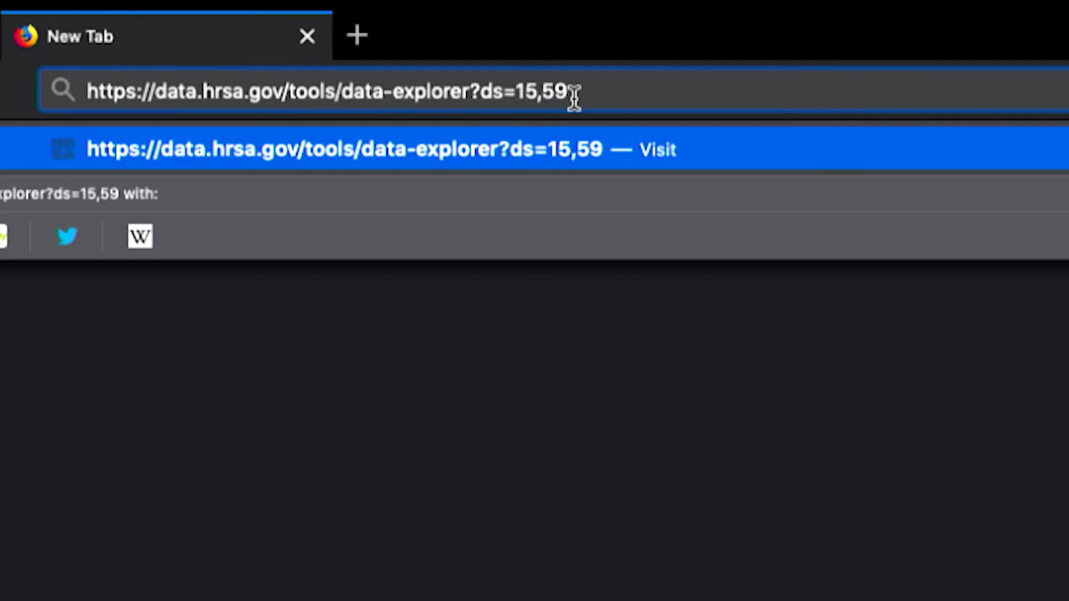
pyautogui.press('Return')
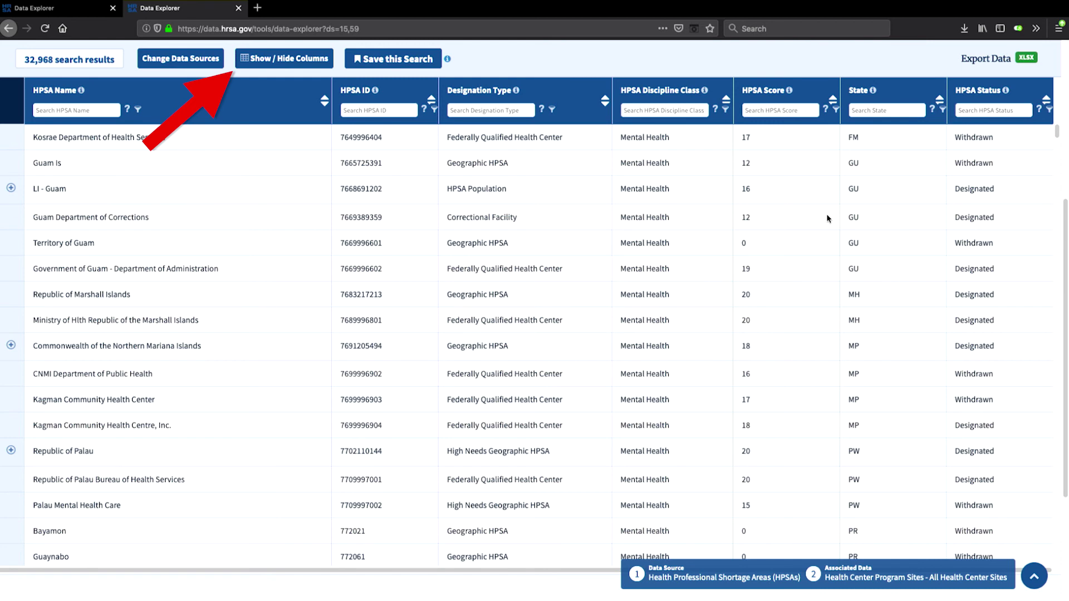
# Check the column options of the reopened search, and go to the data.HRSA.gov home page
pyautogui.click(327, 68)
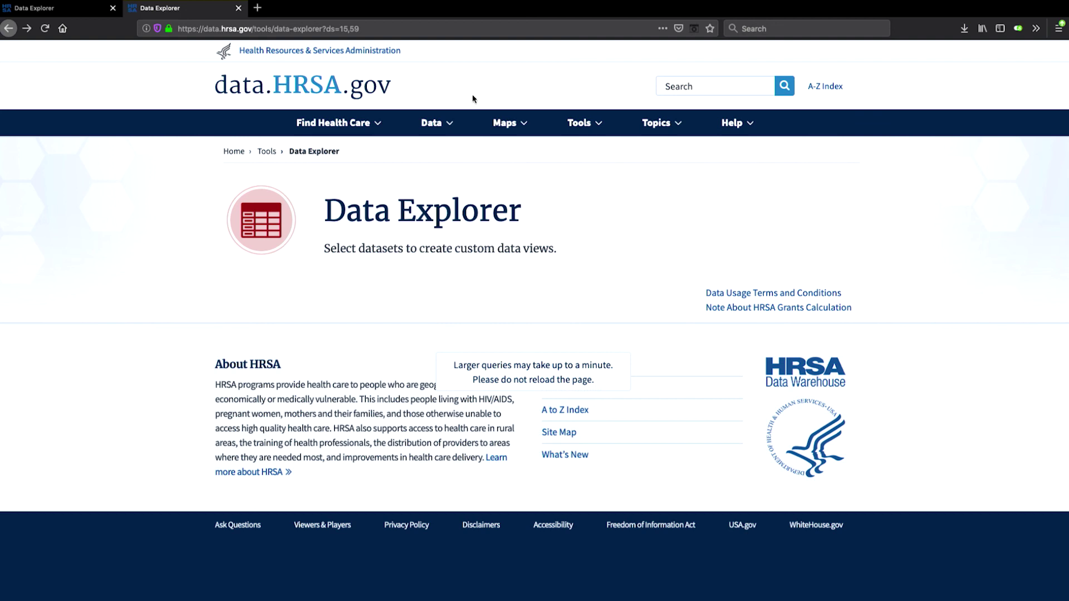
pyautogui.click(373, 89)
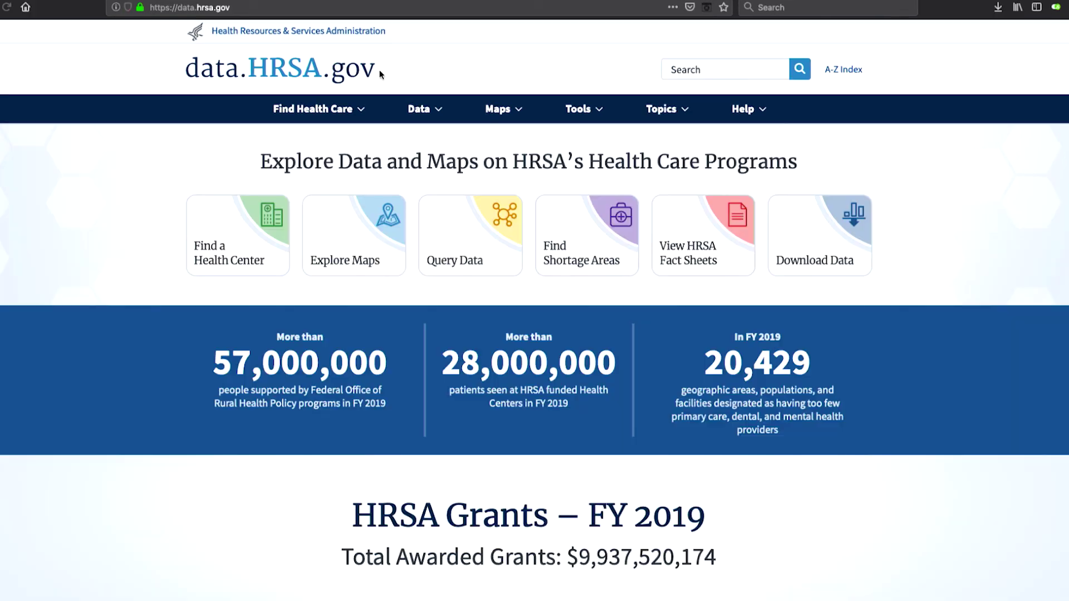